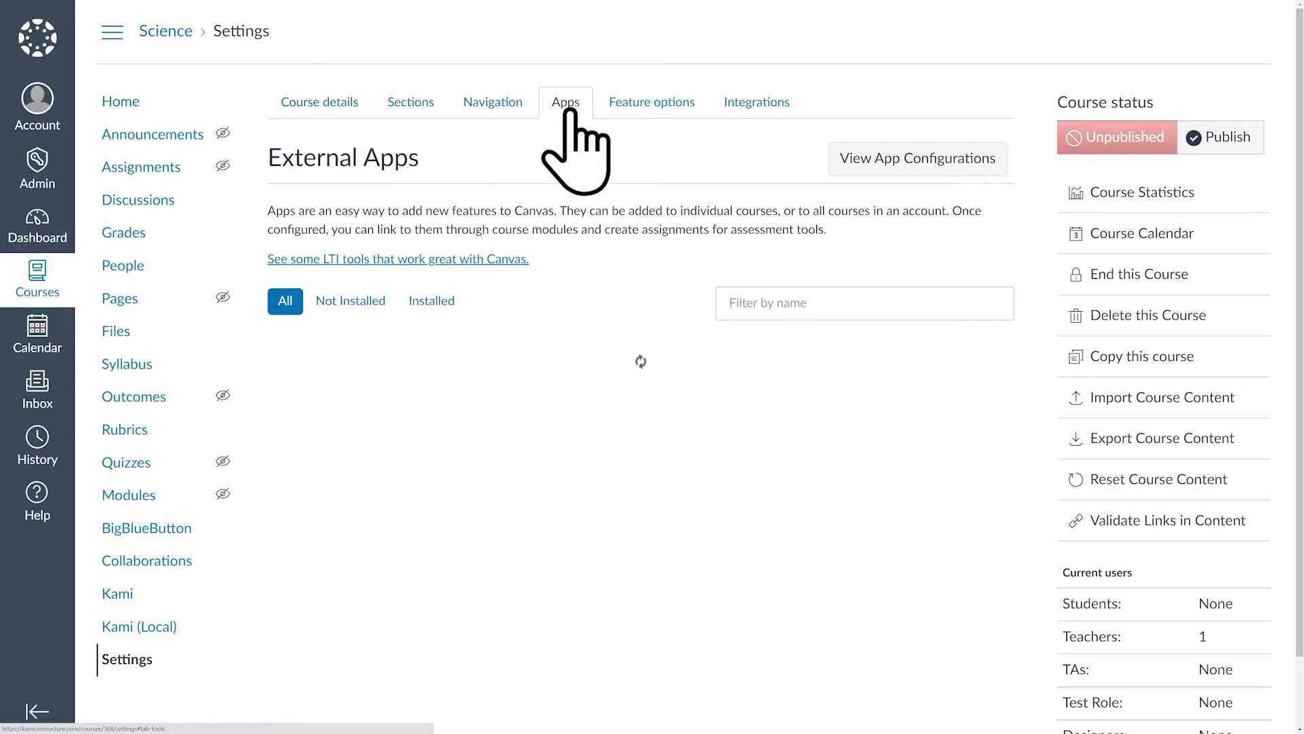
Filter the Science course's external apps by "Kami" and open the Kami app entry.
type("kami")
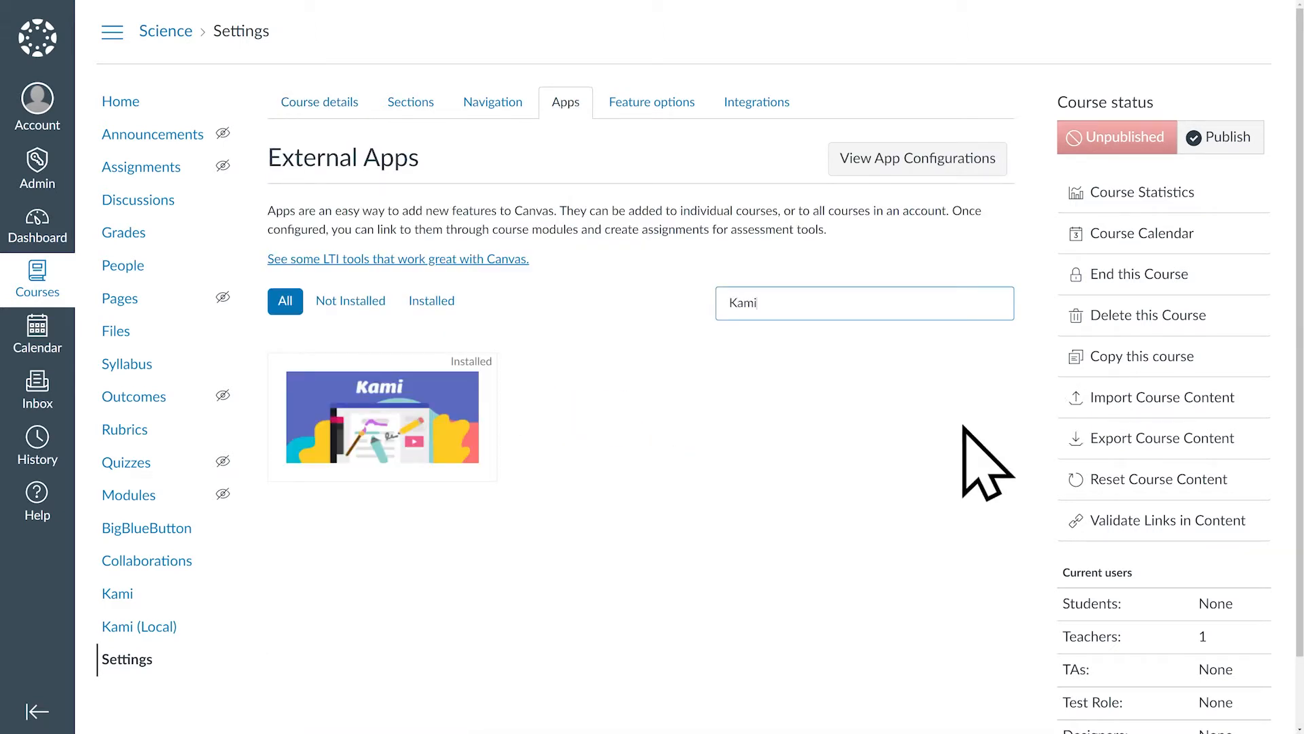
left_click(337, 483)
left_click(370, 455)
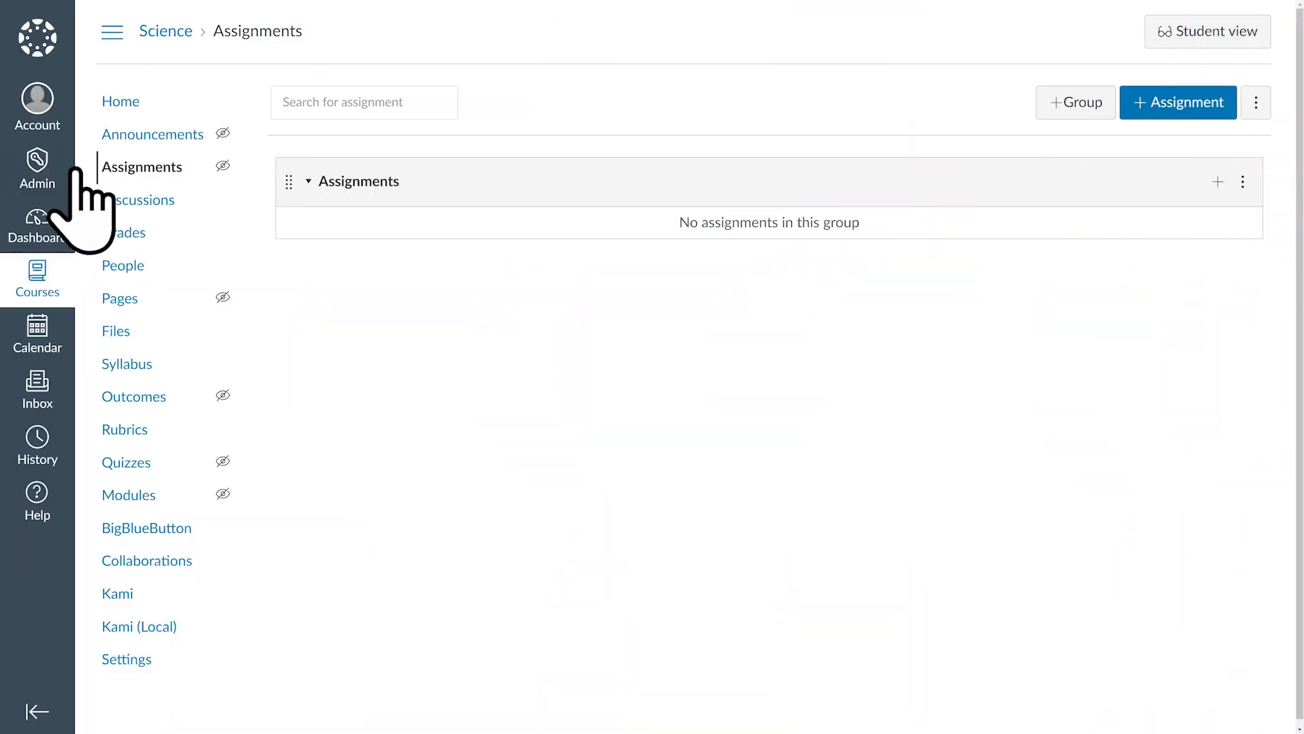
Create a new assignment named "Periodic Table" with the description "Complete the assignment.".
left_click(135, 178)
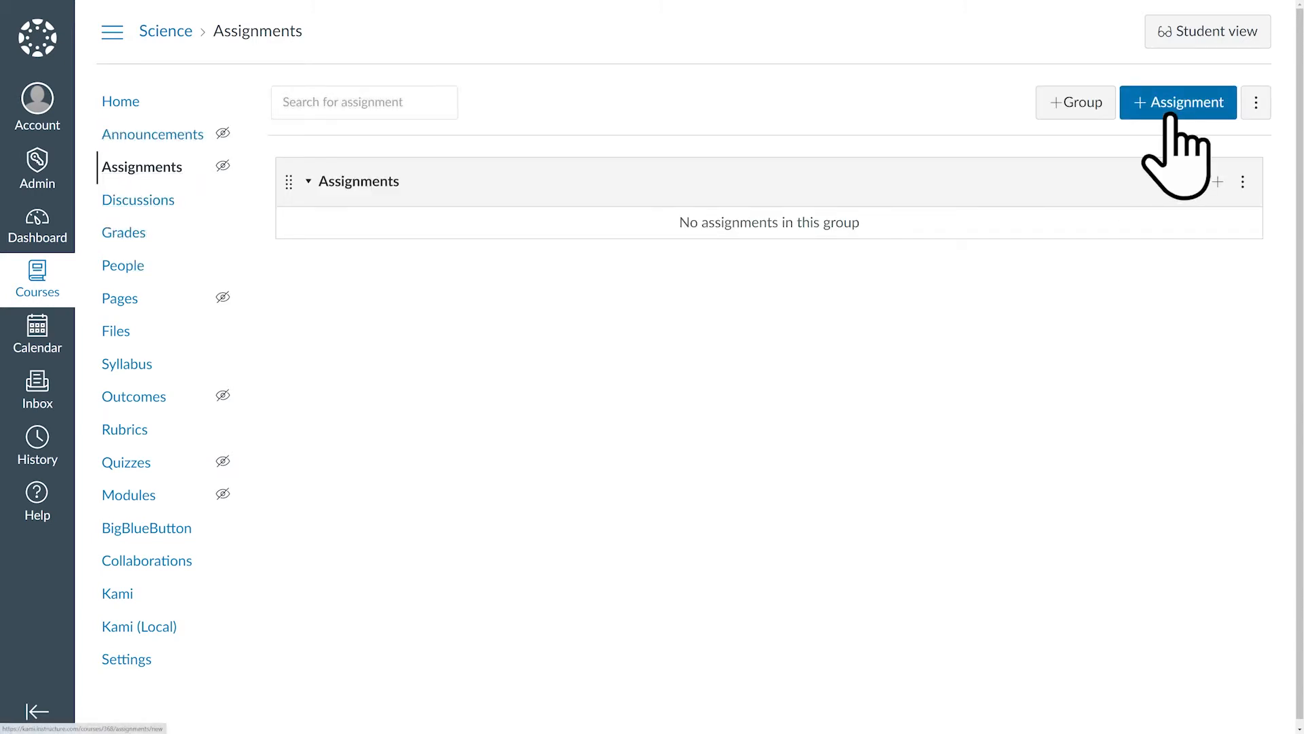
left_click(1170, 109)
left_click(466, 185)
type("Periodic Table")
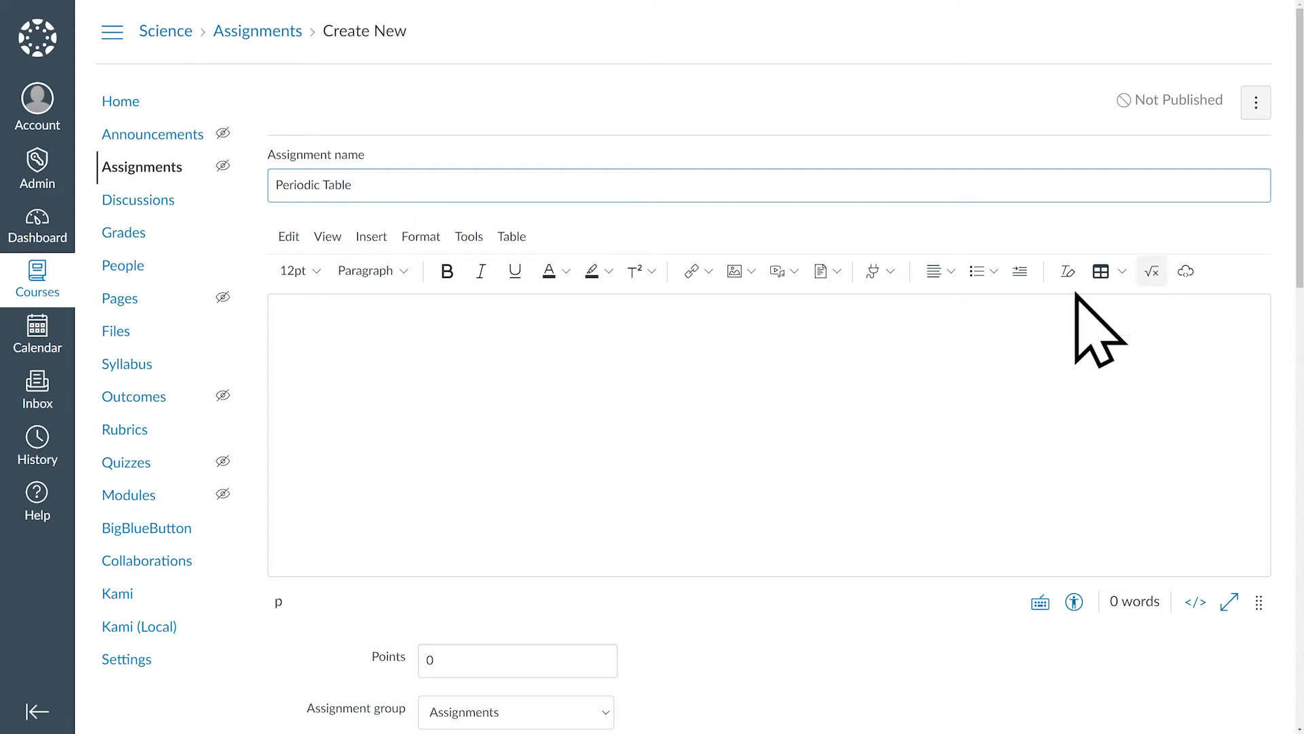
left_click(544, 419)
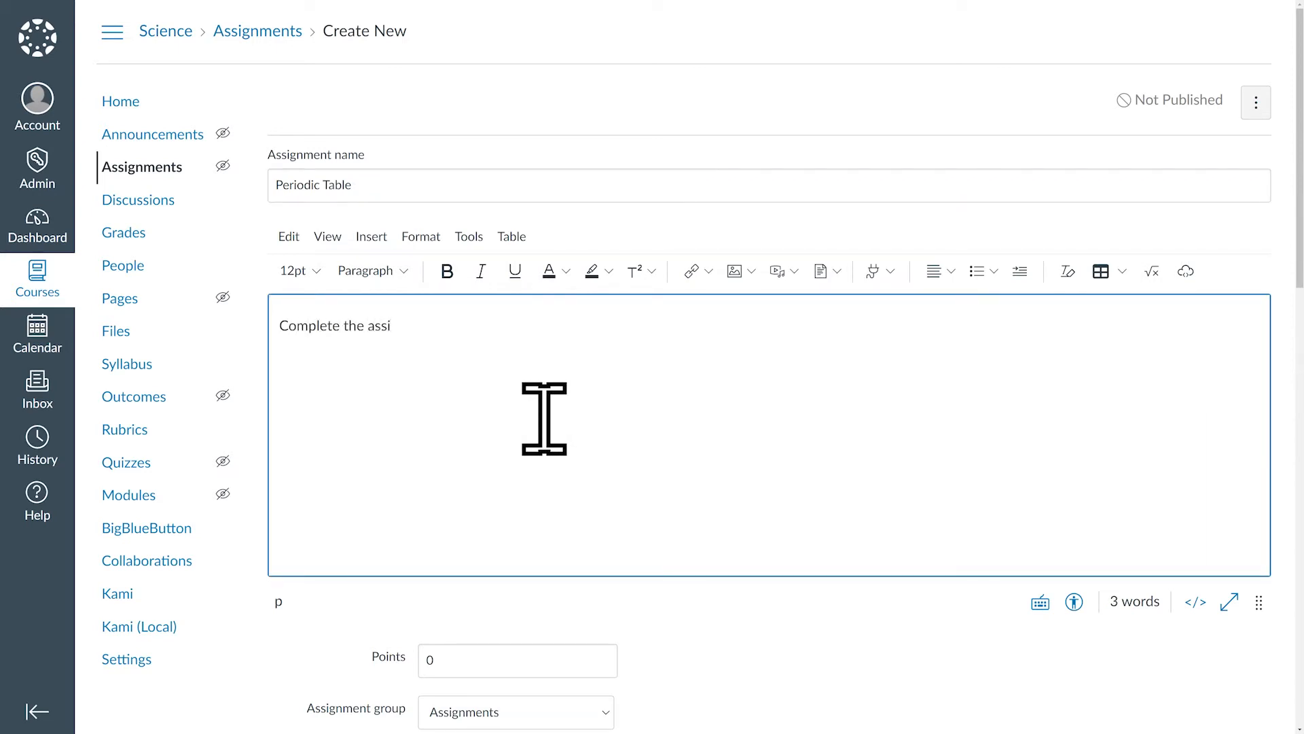
type("Complete the assignment.")
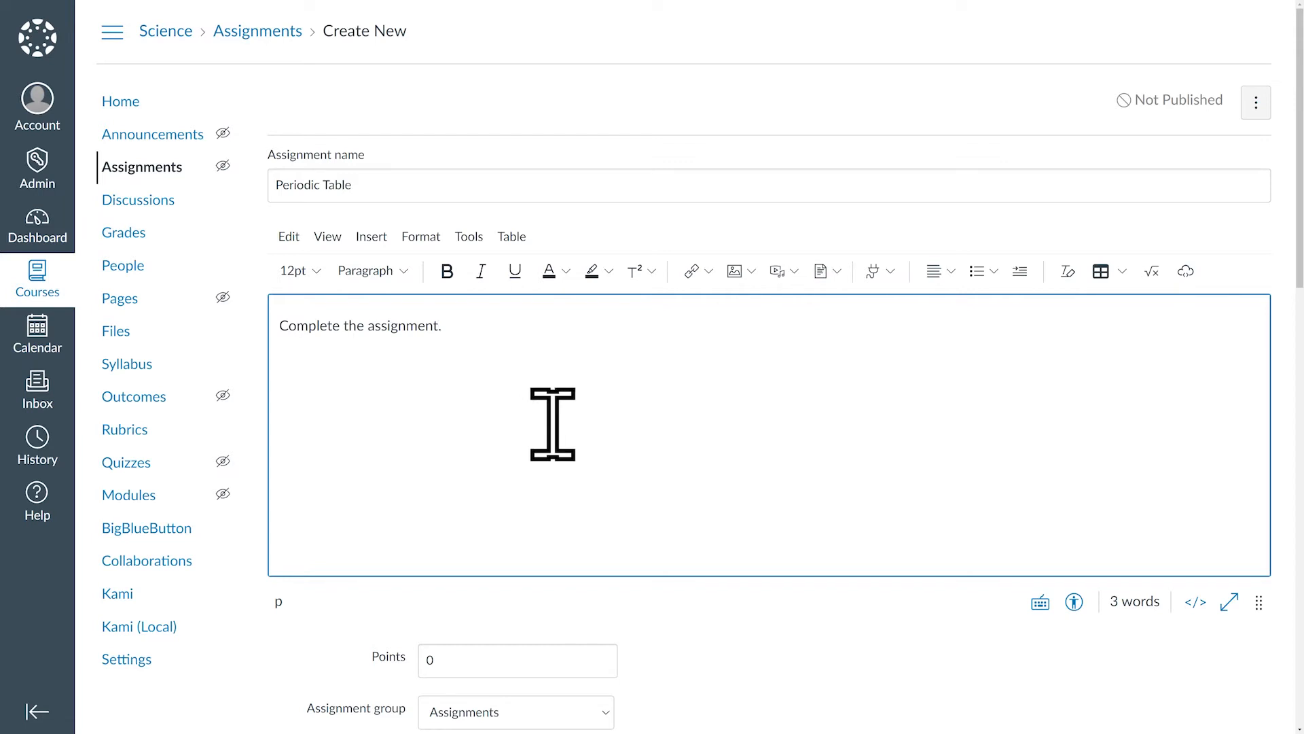
Set the assignment's submission type to External tool and choose Kami Assignment as the tool to configure.
scroll(638, 422, "down", 6)
scroll(919, 487, "down", 4)
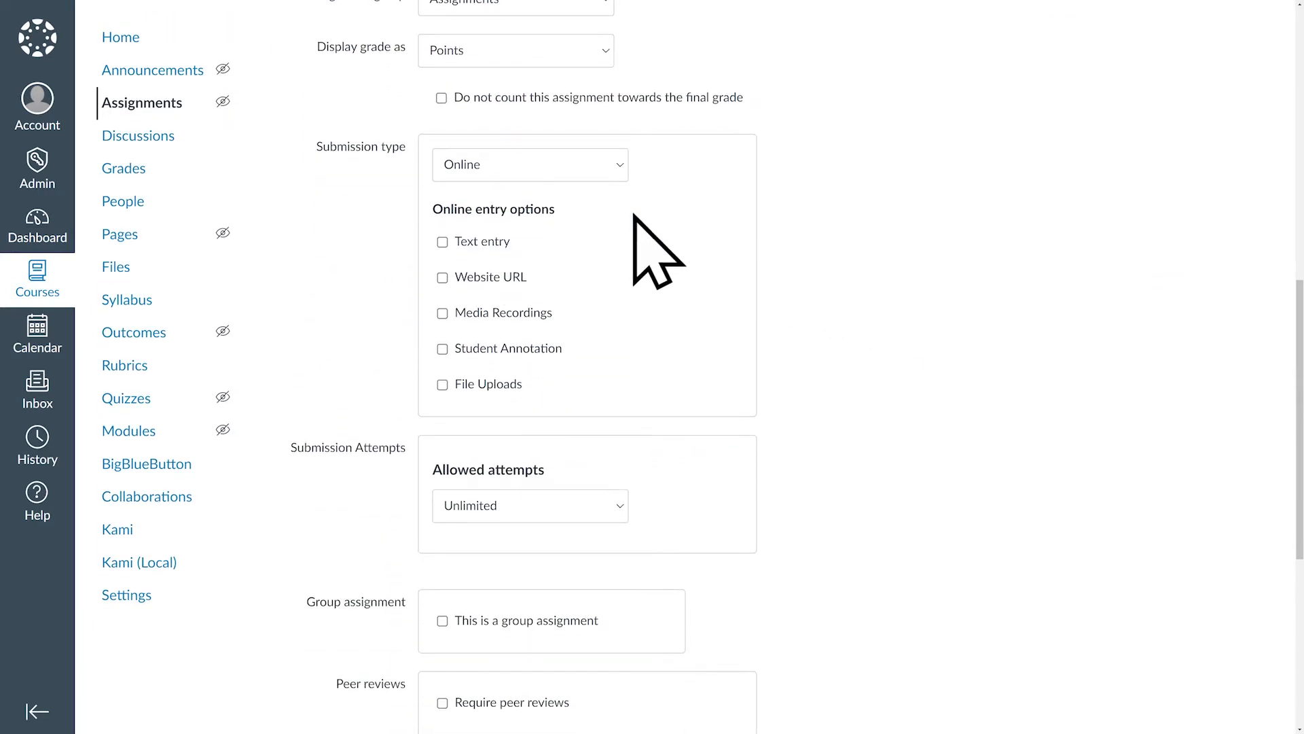
left_click(619, 178)
left_click(613, 234)
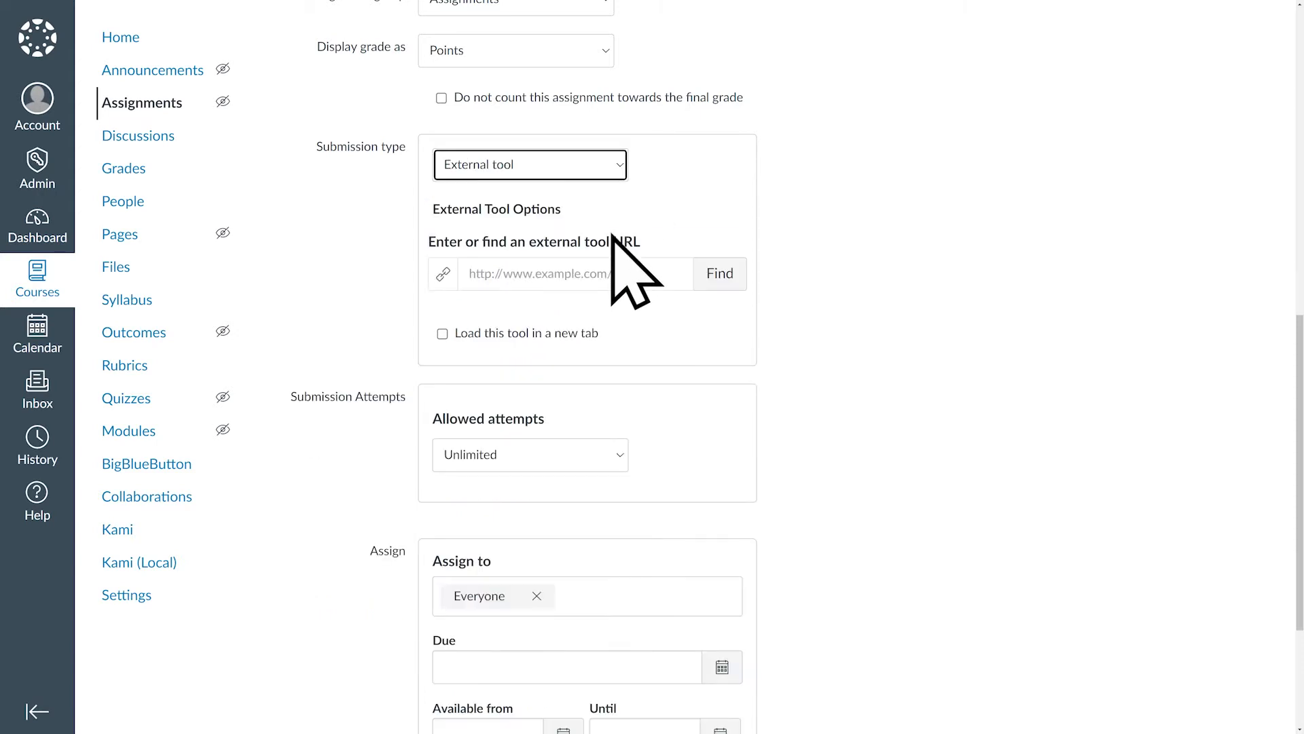
left_click(722, 275)
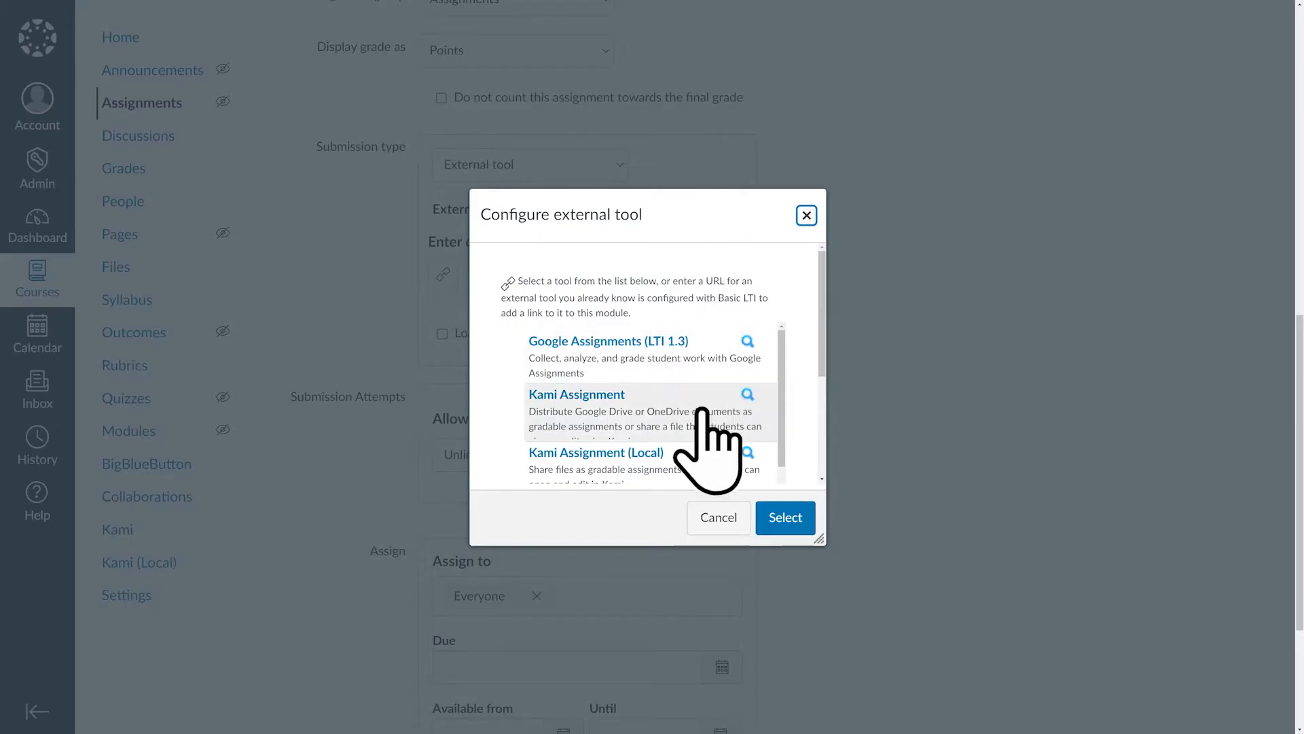
left_click(578, 397)
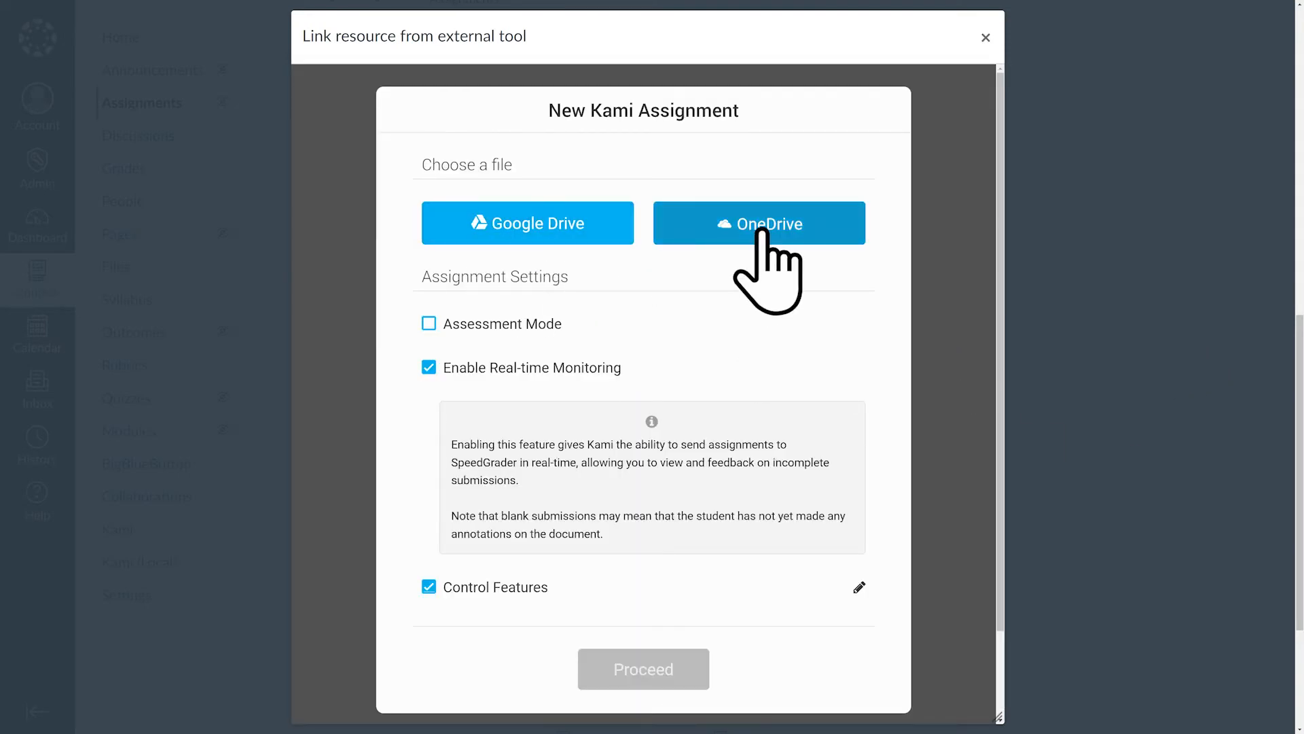
Search Google Drive for "Periodic Table" and attach PeriodicTableWorksheet.pdf to the new Kami assignment.
left_click(552, 238)
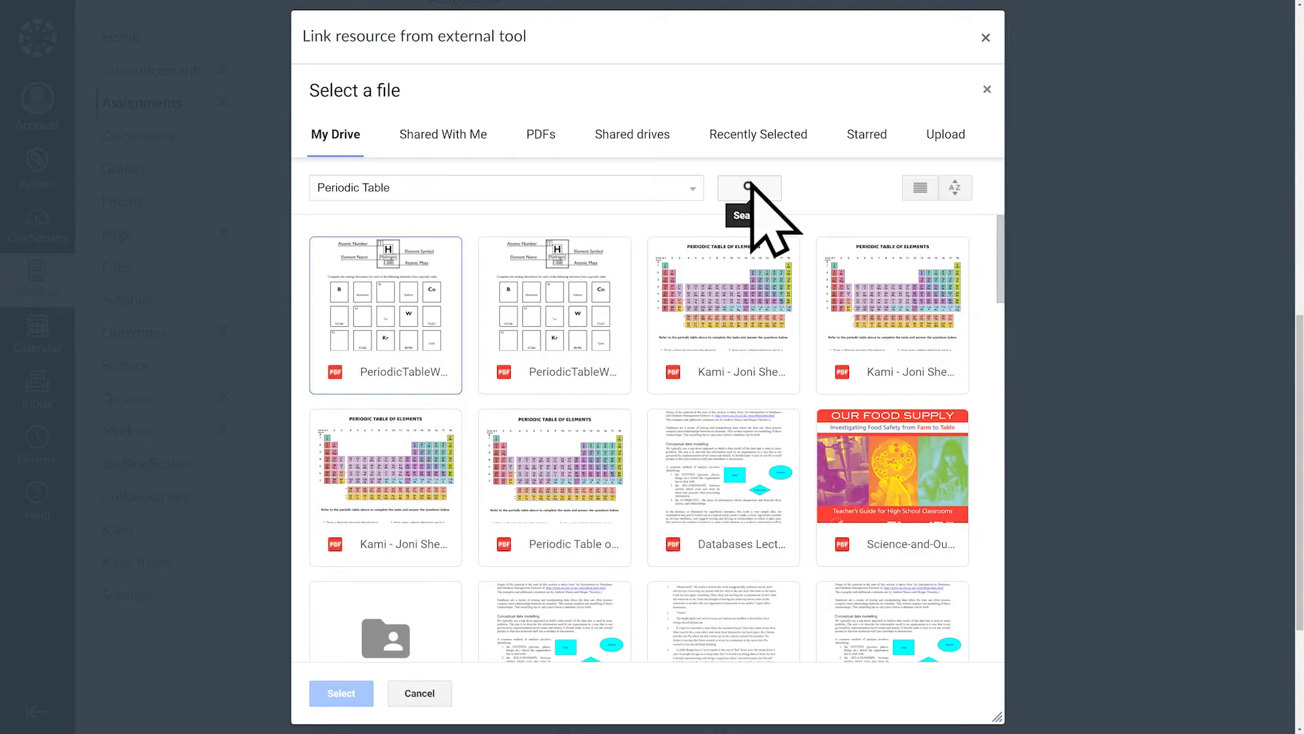
left_click(370, 334)
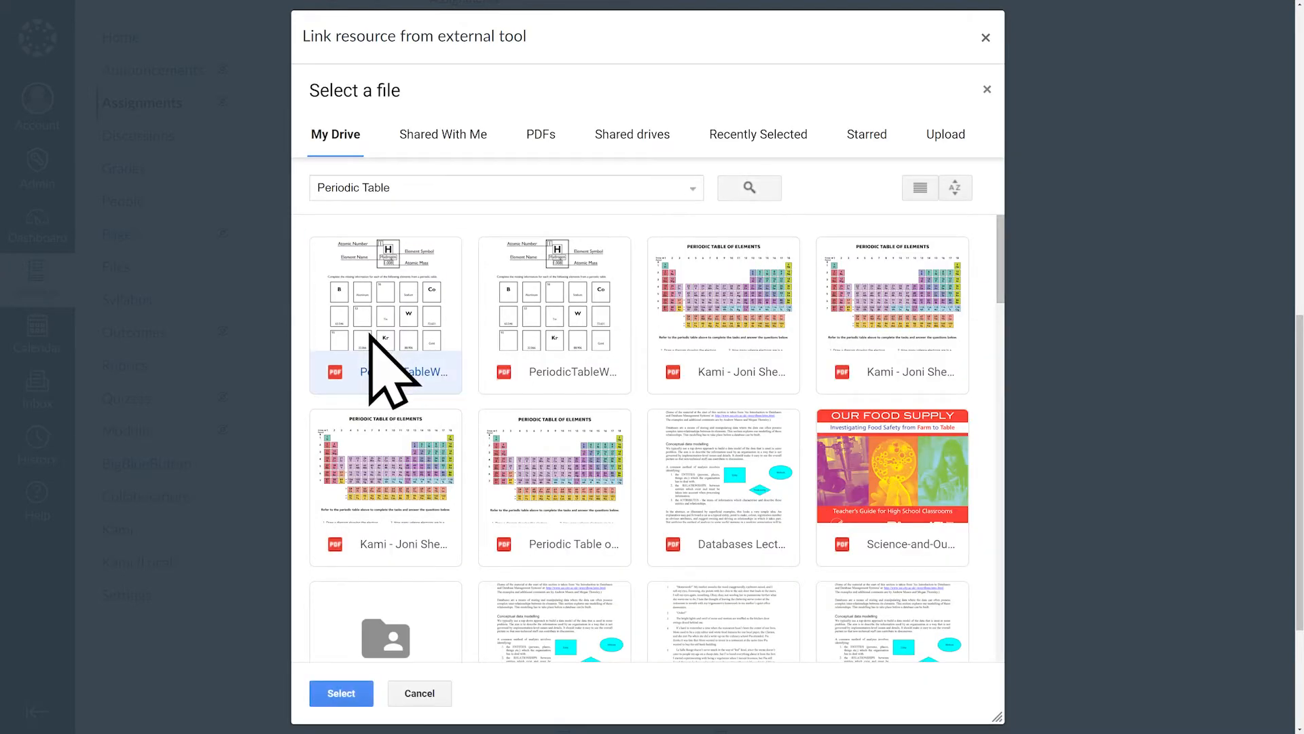
left_click(341, 697)
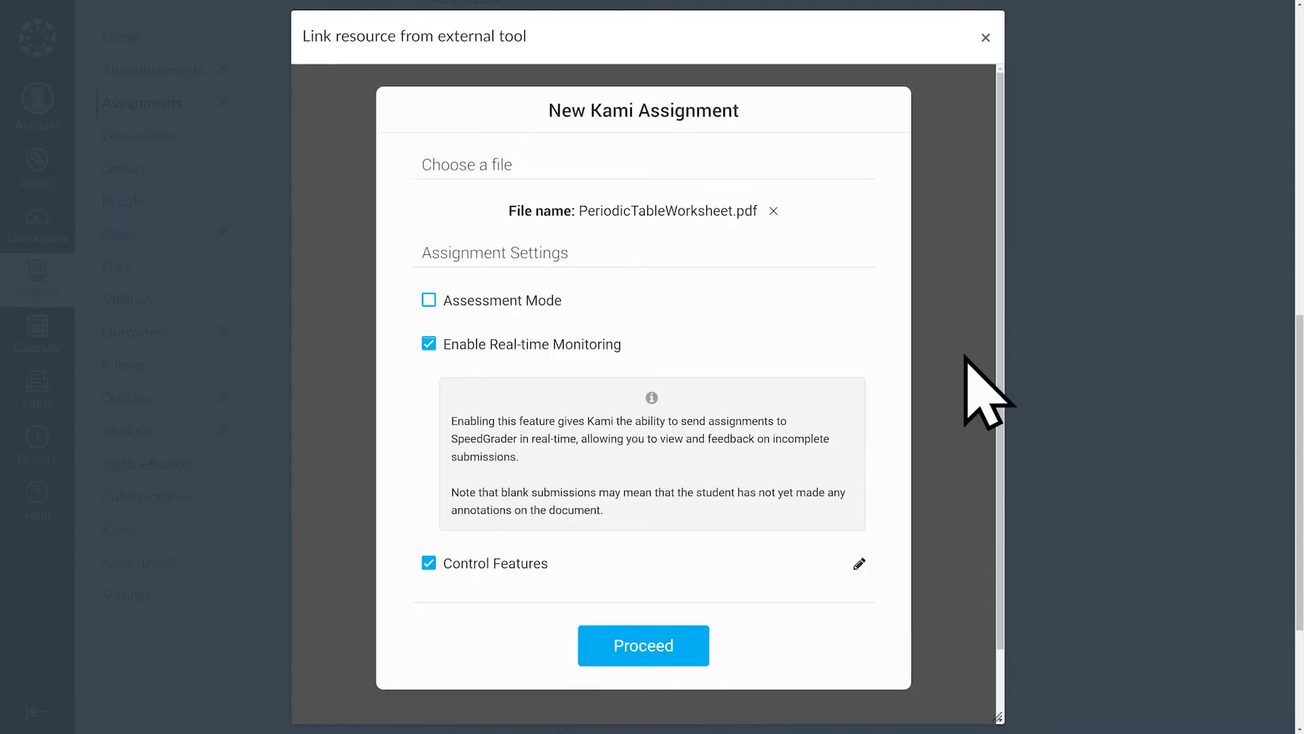
Enable Assessment Mode and set a due date of 30 June 2022 at 3:09 PM for the Kami assignment.
left_click(426, 303)
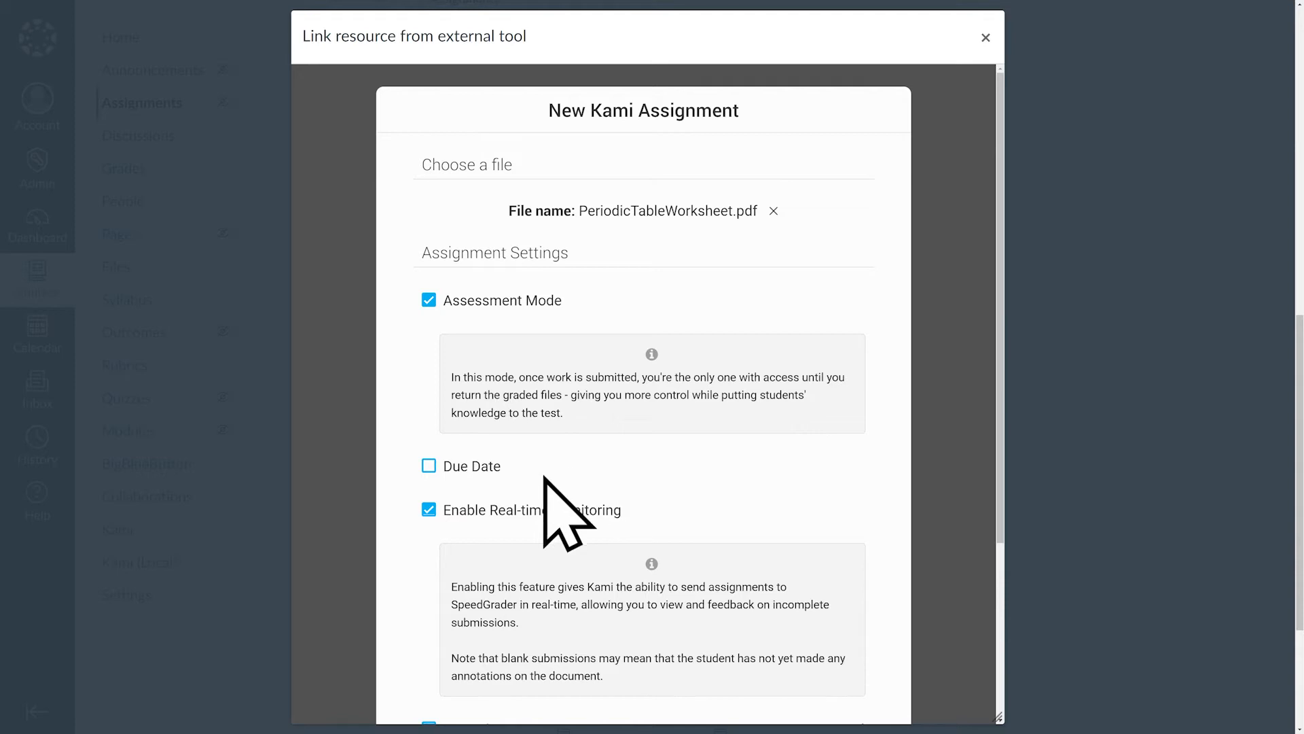
left_click(429, 466)
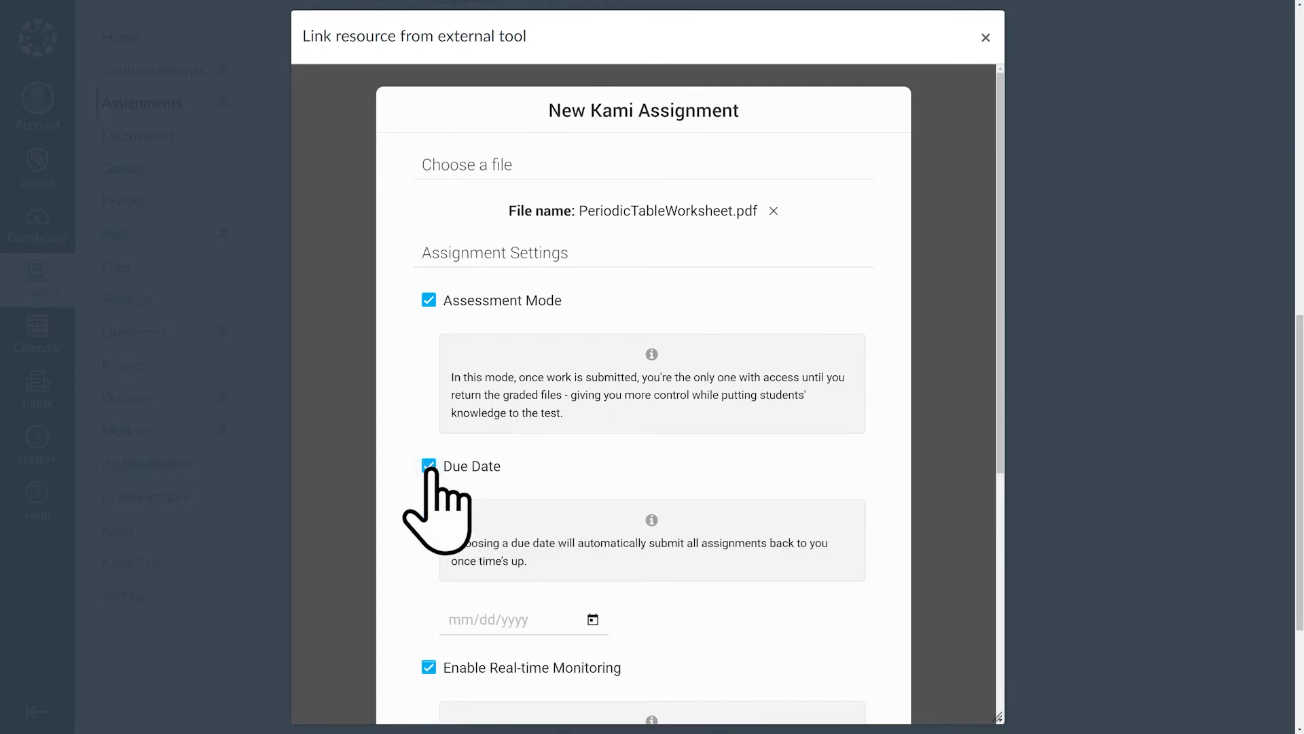
left_click(593, 620)
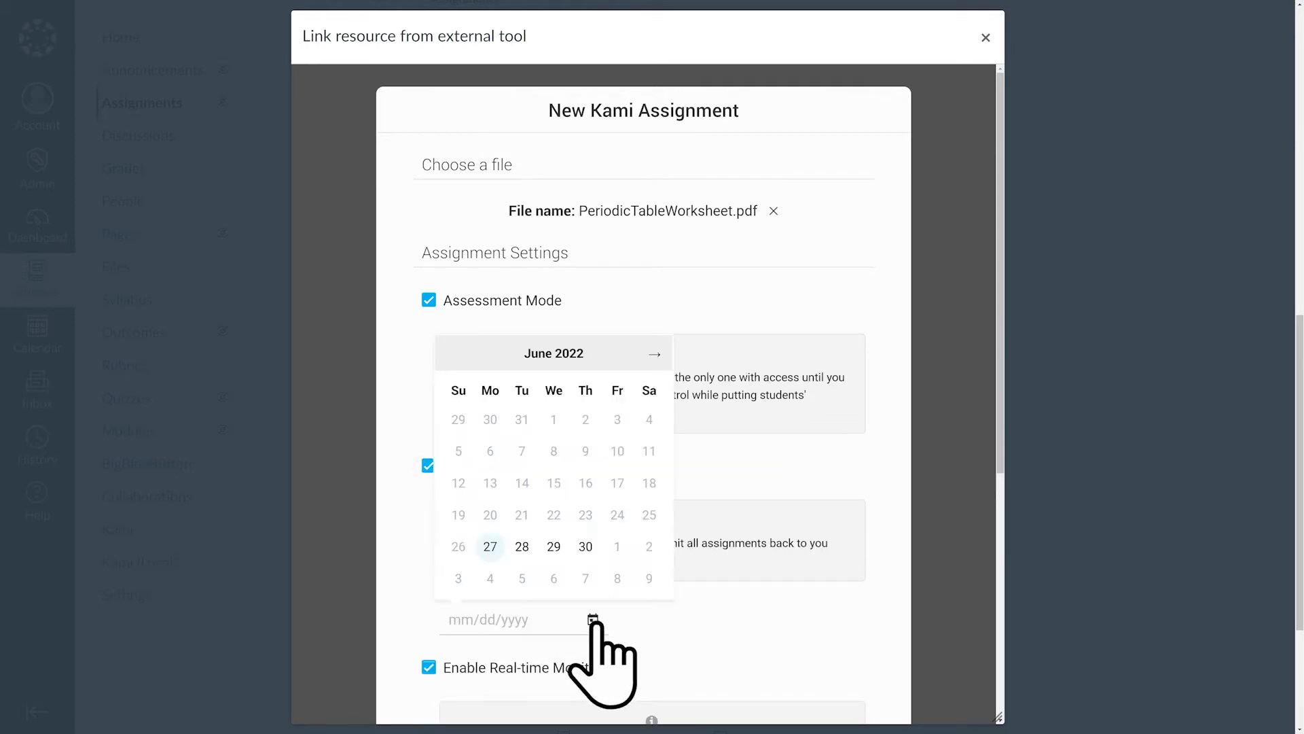
left_click(586, 548)
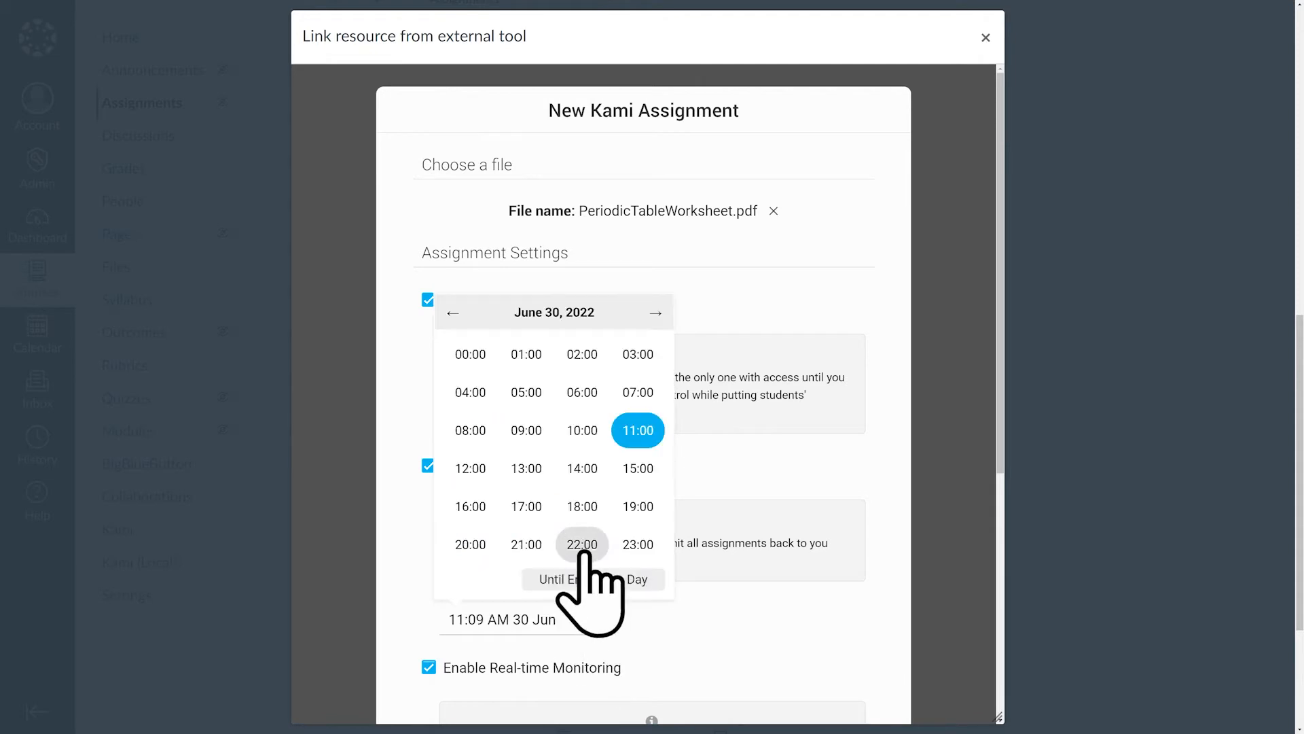
left_click(633, 470)
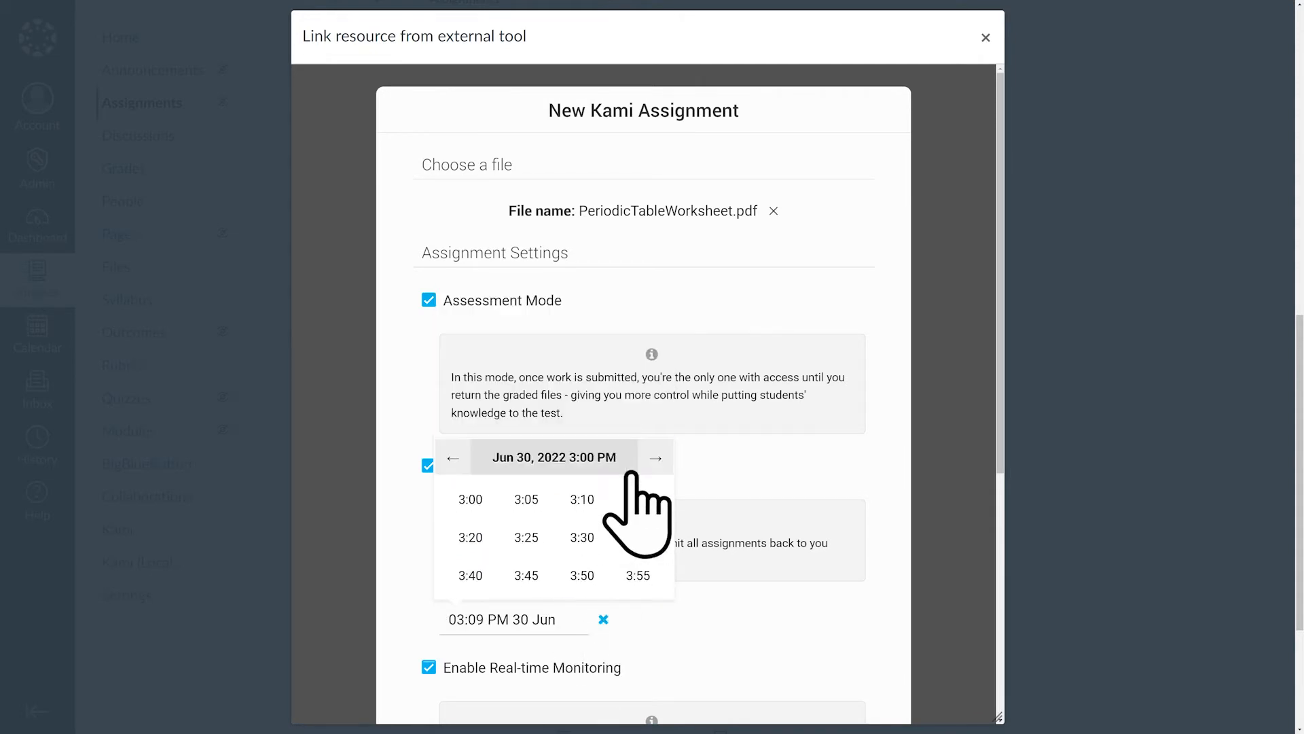
left_click(735, 645)
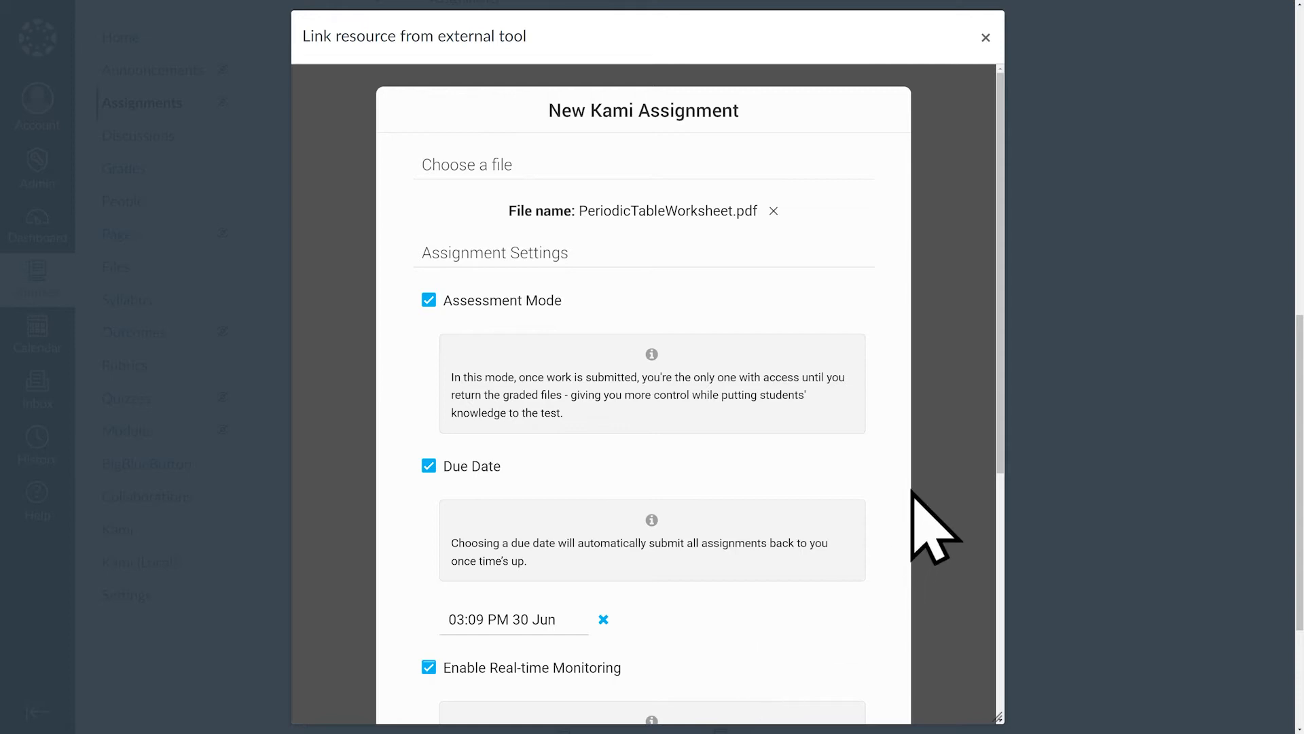
Turn Enable Real-time Monitoring off and back on.
scroll(912, 493, "down", 6)
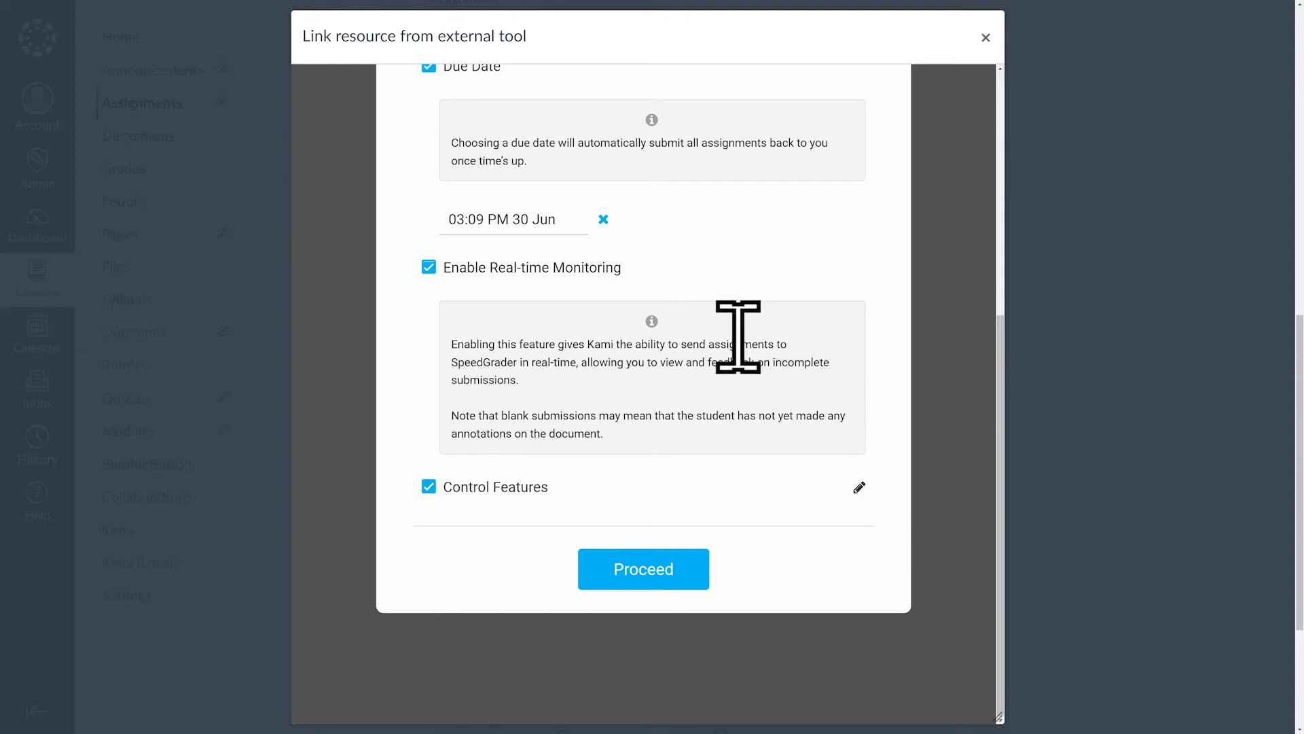
left_click(429, 267)
left_click(431, 447)
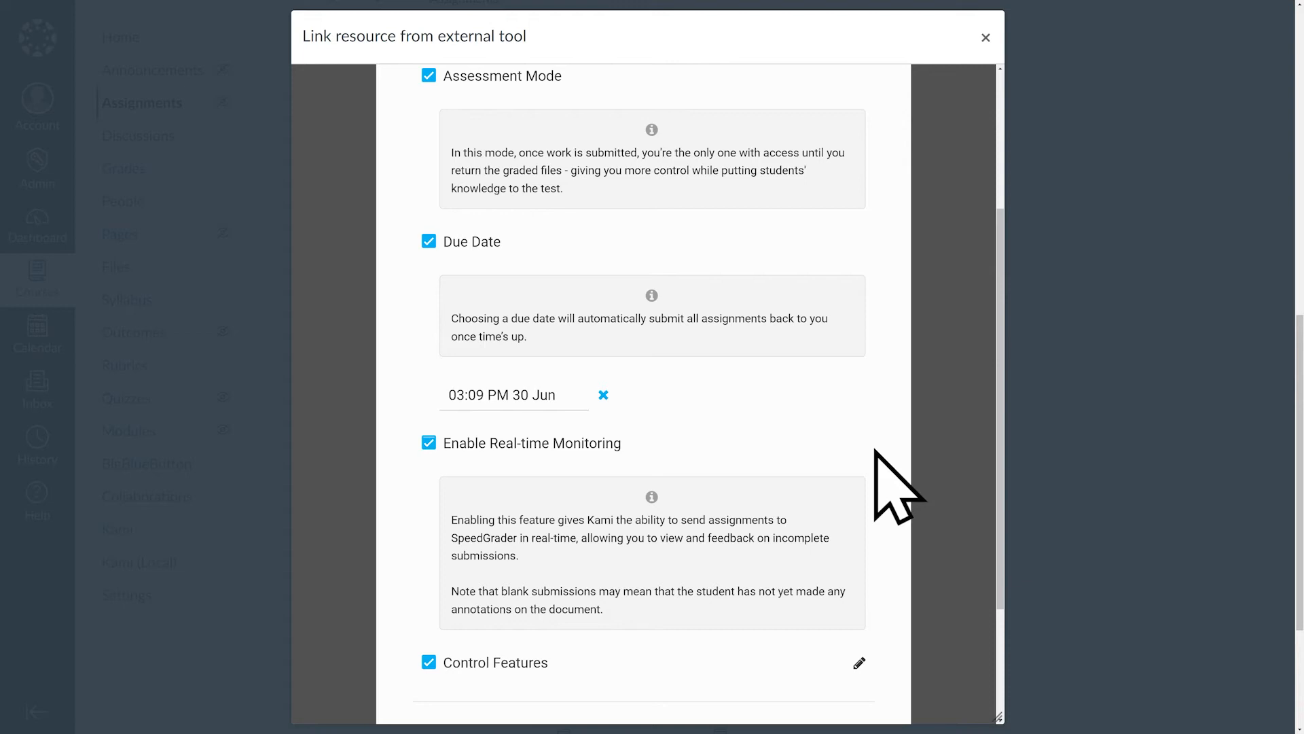
Open the assignment's Control Features options and switch off the Equation and Signature tools.
scroll(896, 488, "down", 3)
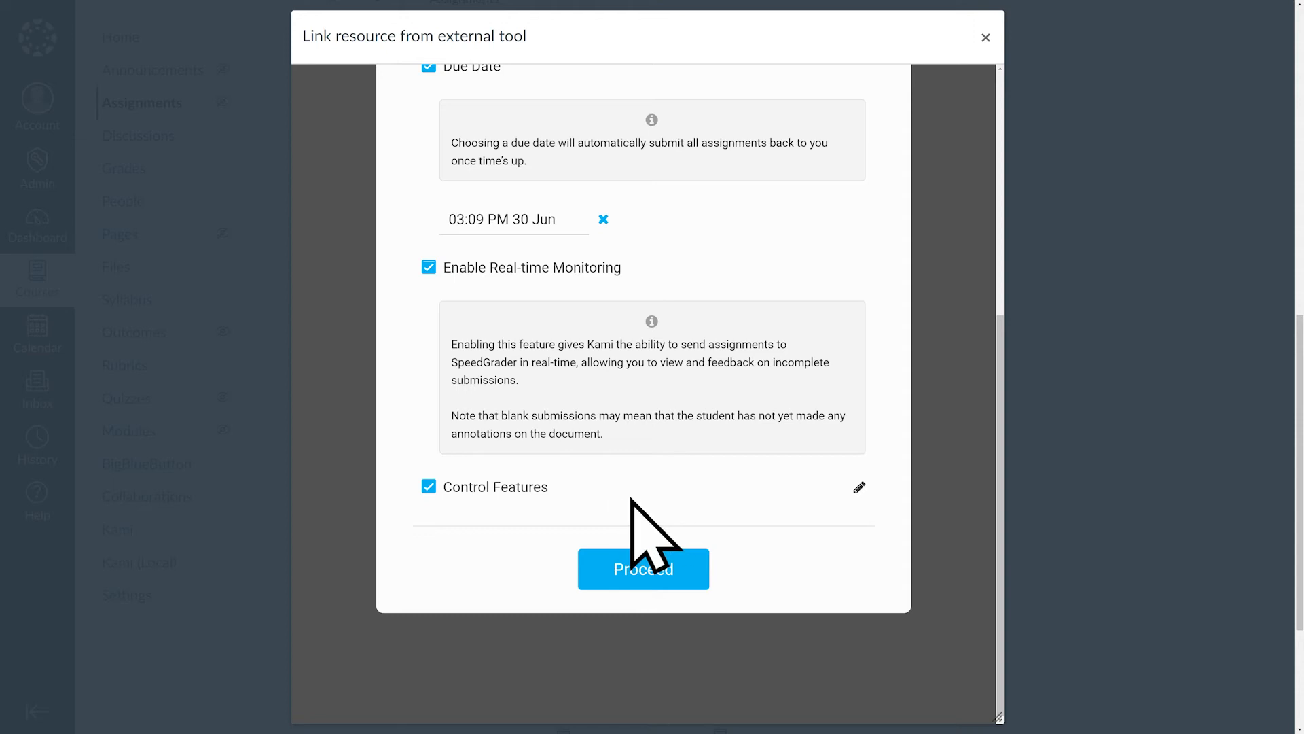
left_click(859, 488)
left_click_drag(860, 483, 849, 599)
left_click(465, 537)
left_click_drag(999, 186, 1004, 314)
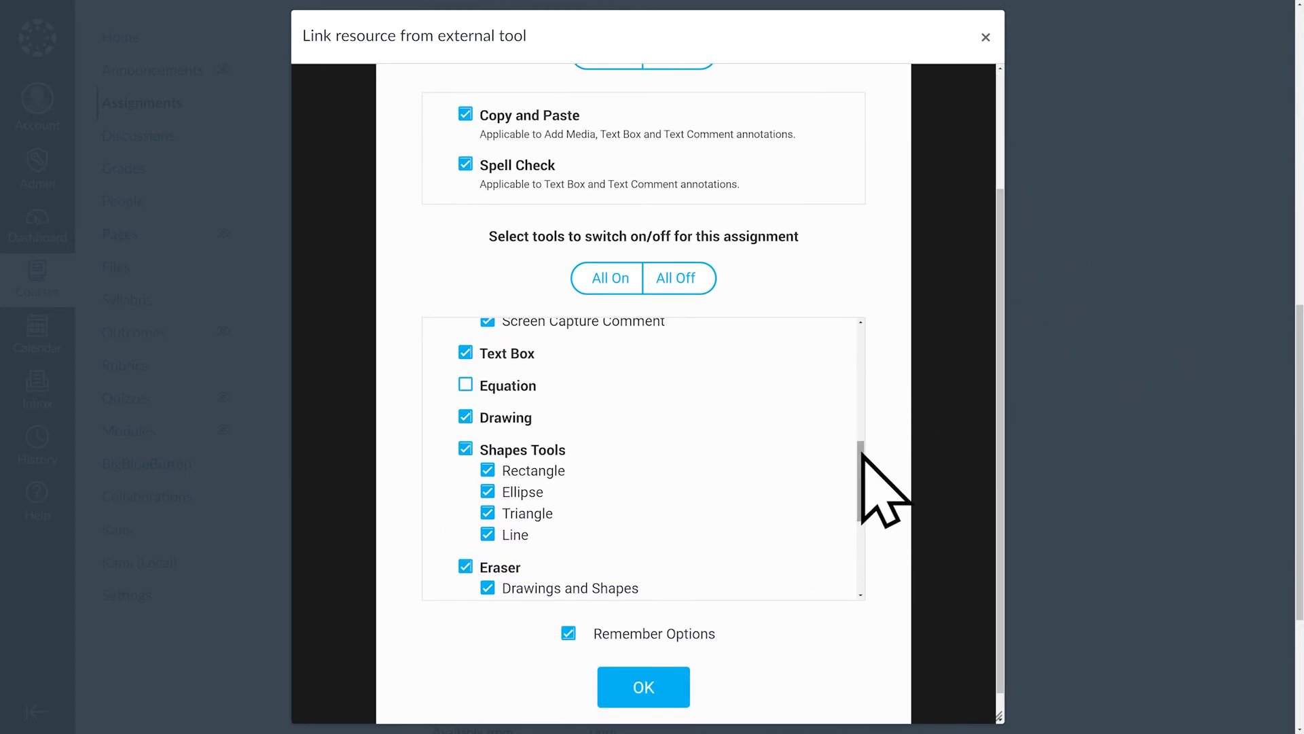
left_click_drag(861, 454, 863, 533)
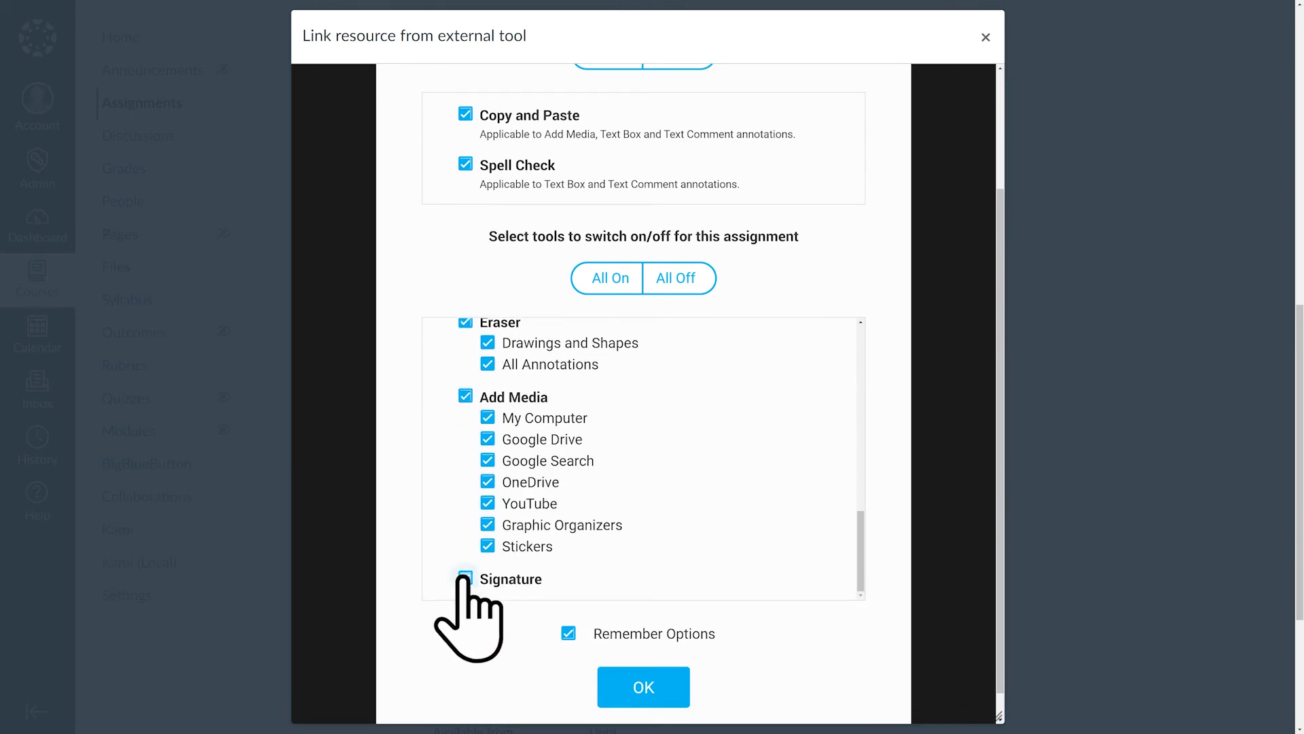
Try switching off Add Media as a whole and its individual sources My Computer, Google Drive and Google Search.
left_click(465, 396)
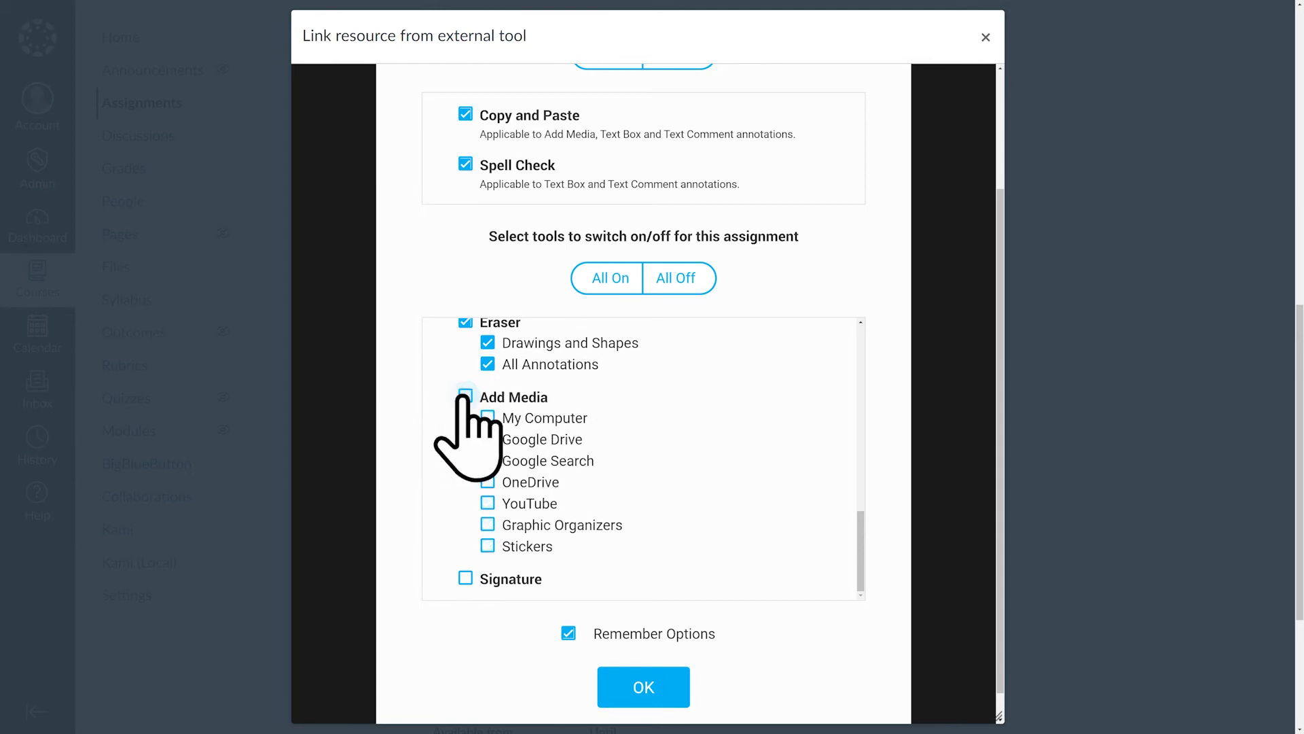
left_click(487, 417)
left_click(487, 438)
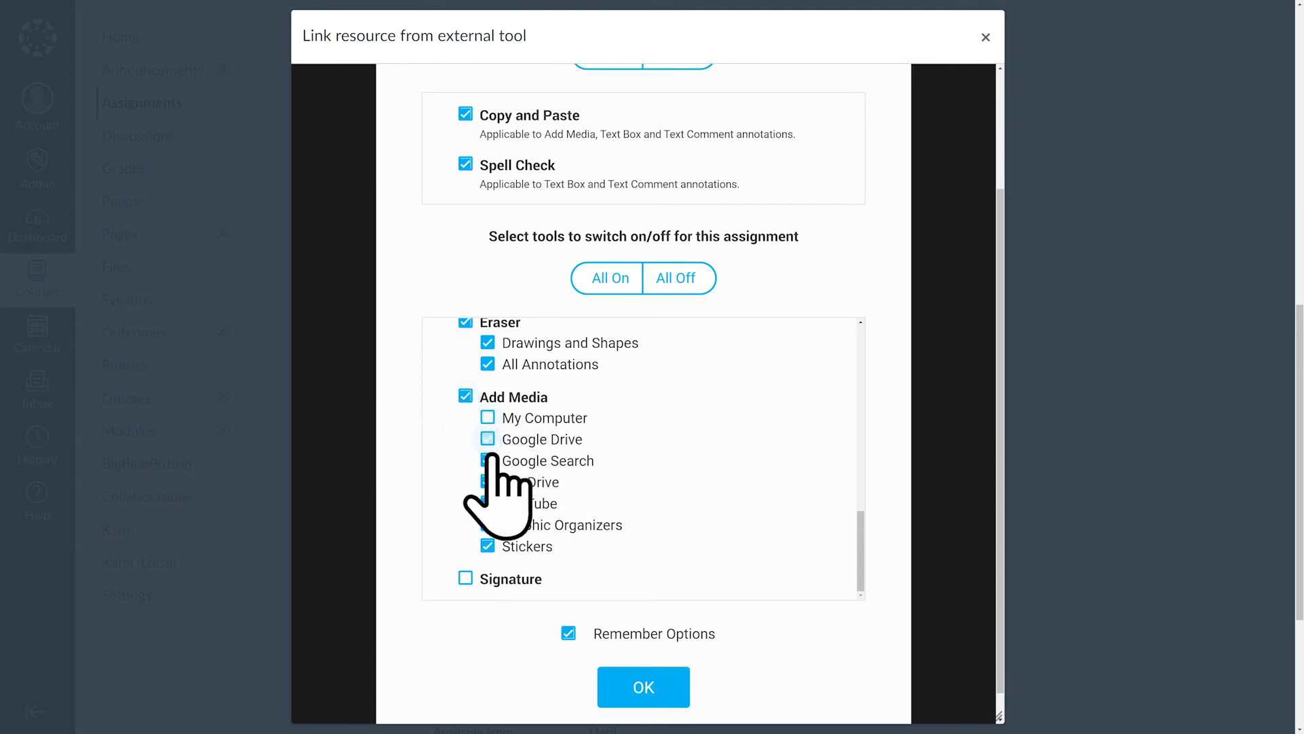
left_click(488, 459)
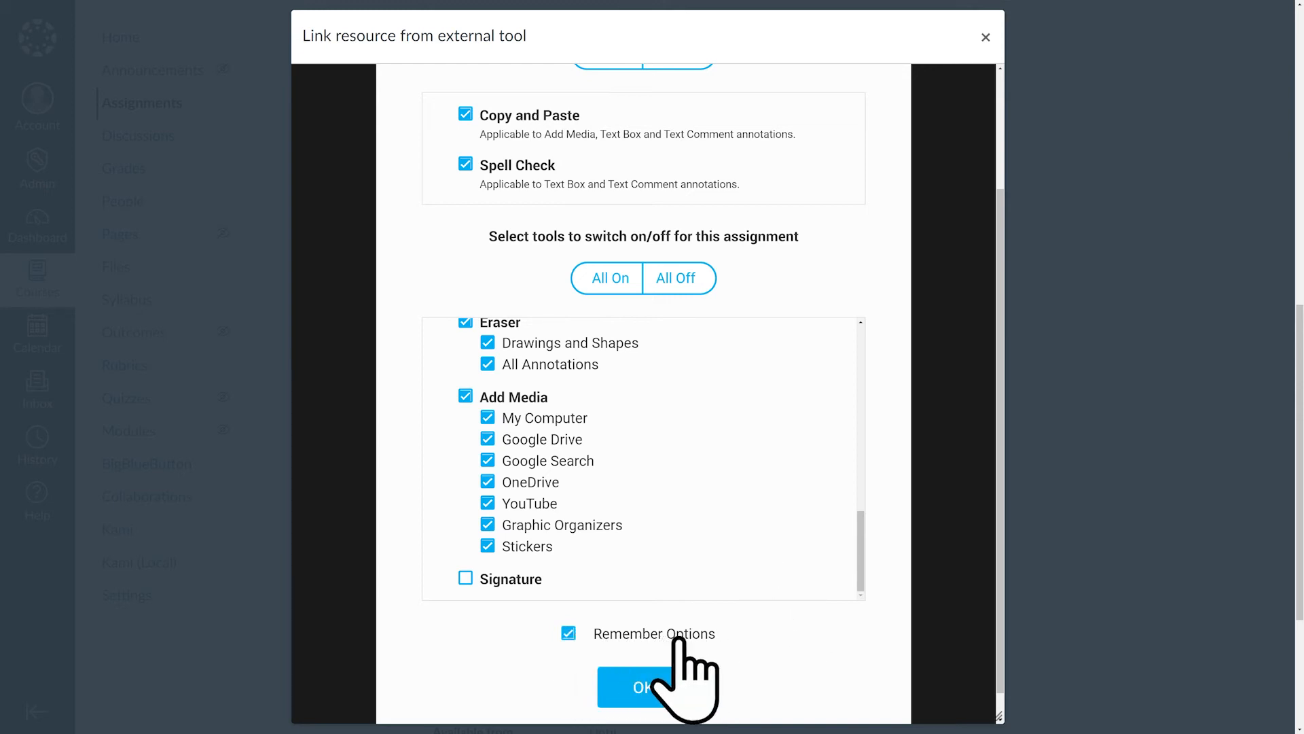
Confirm the control features with Remember Options enabled and proceed with the new Kami assignment.
left_click(568, 632)
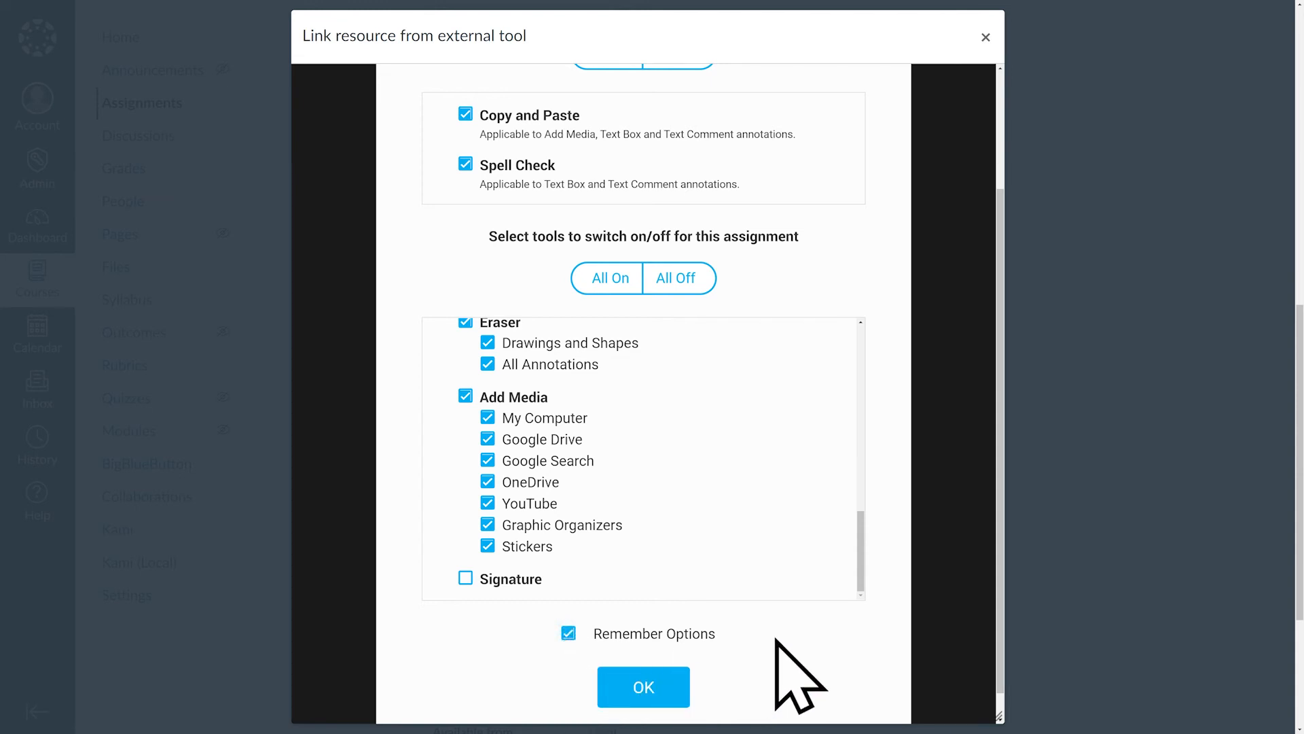
left_click(630, 688)
left_click(642, 584)
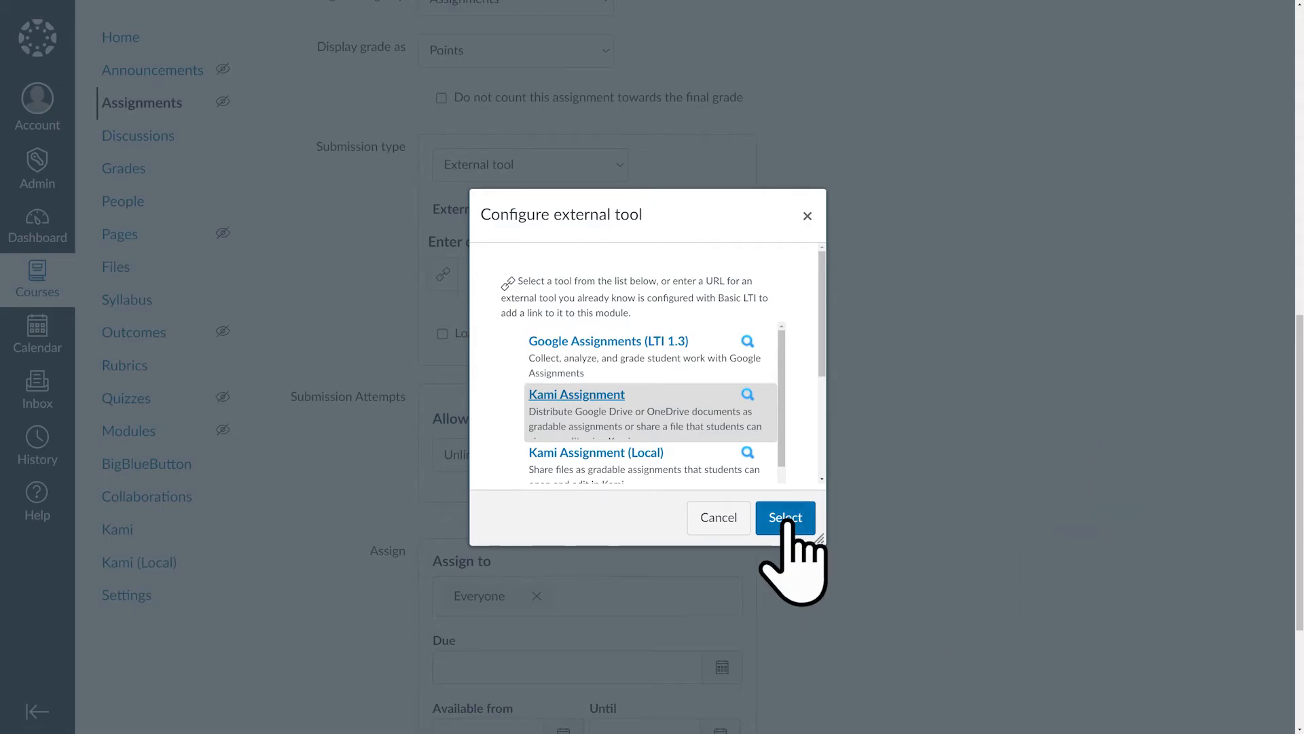
Confirm the configured Kami Assignment as the external tool, and save and publish the Periodic Table assignment.
left_click(785, 518)
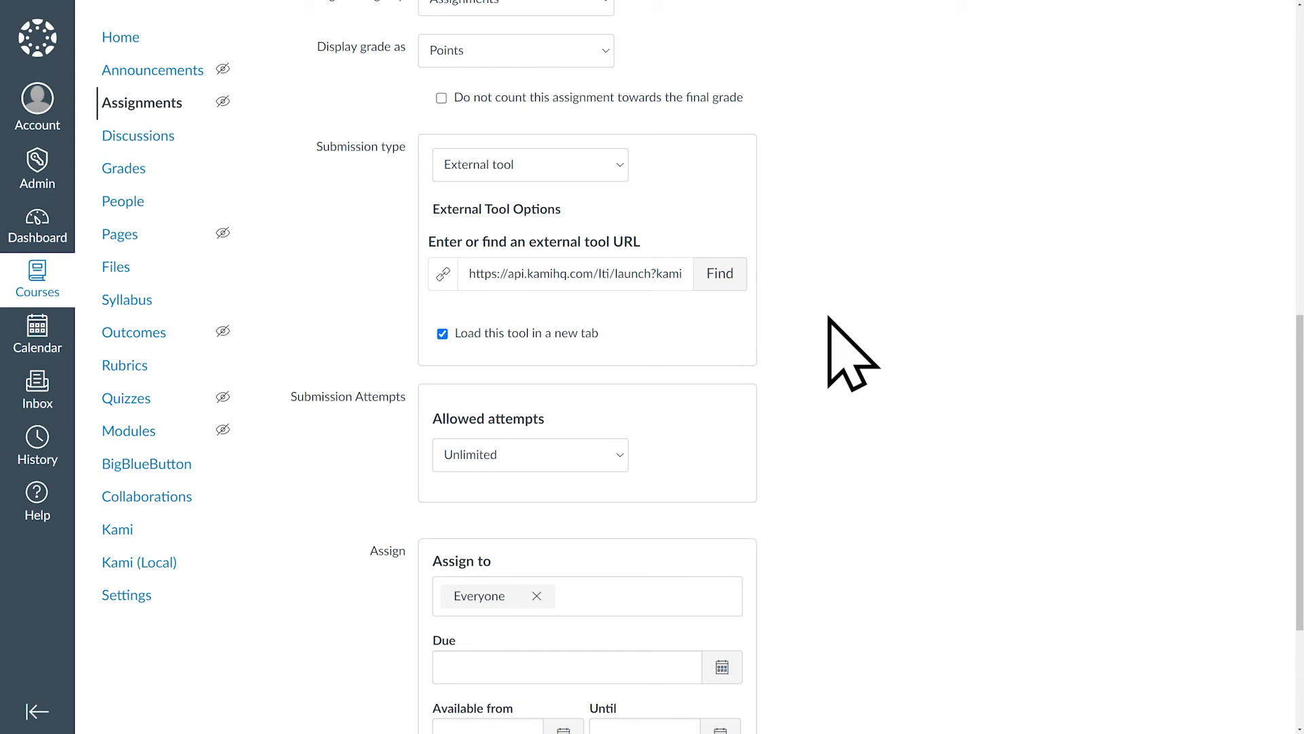
scroll(858, 434, "down", 3)
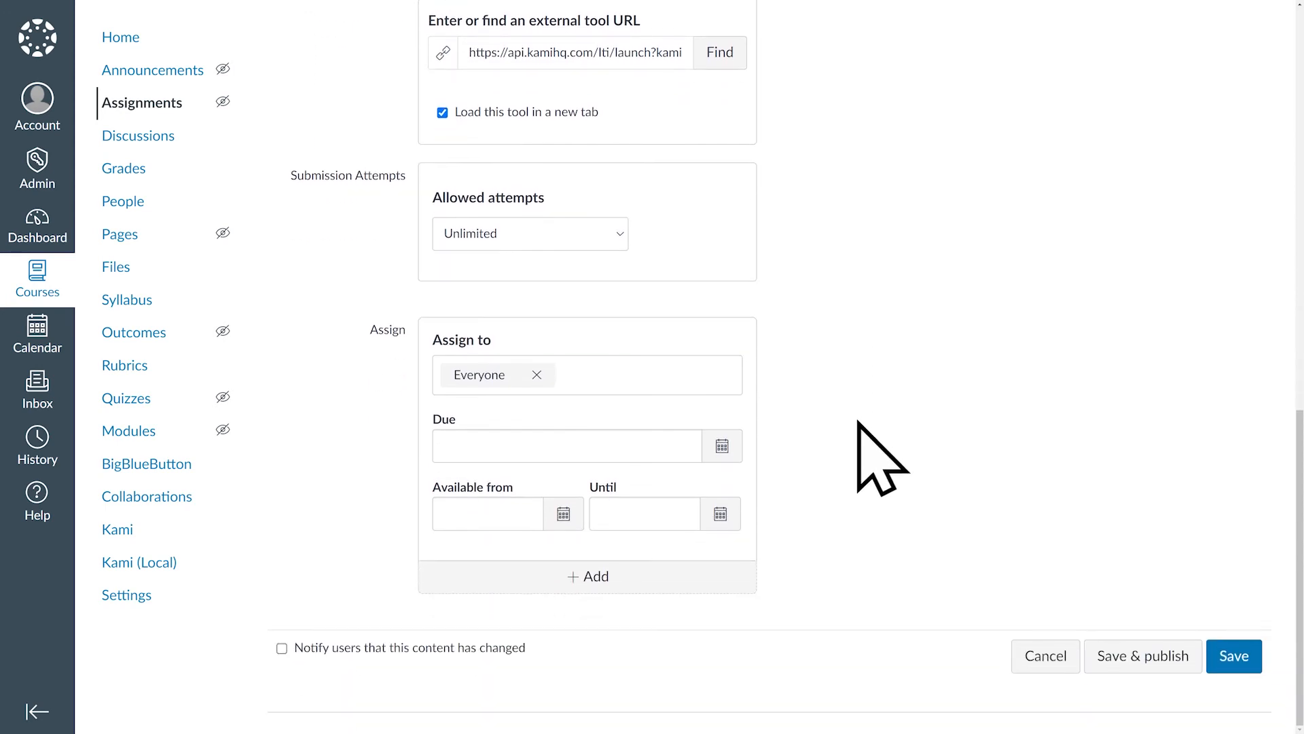
left_click(1153, 660)
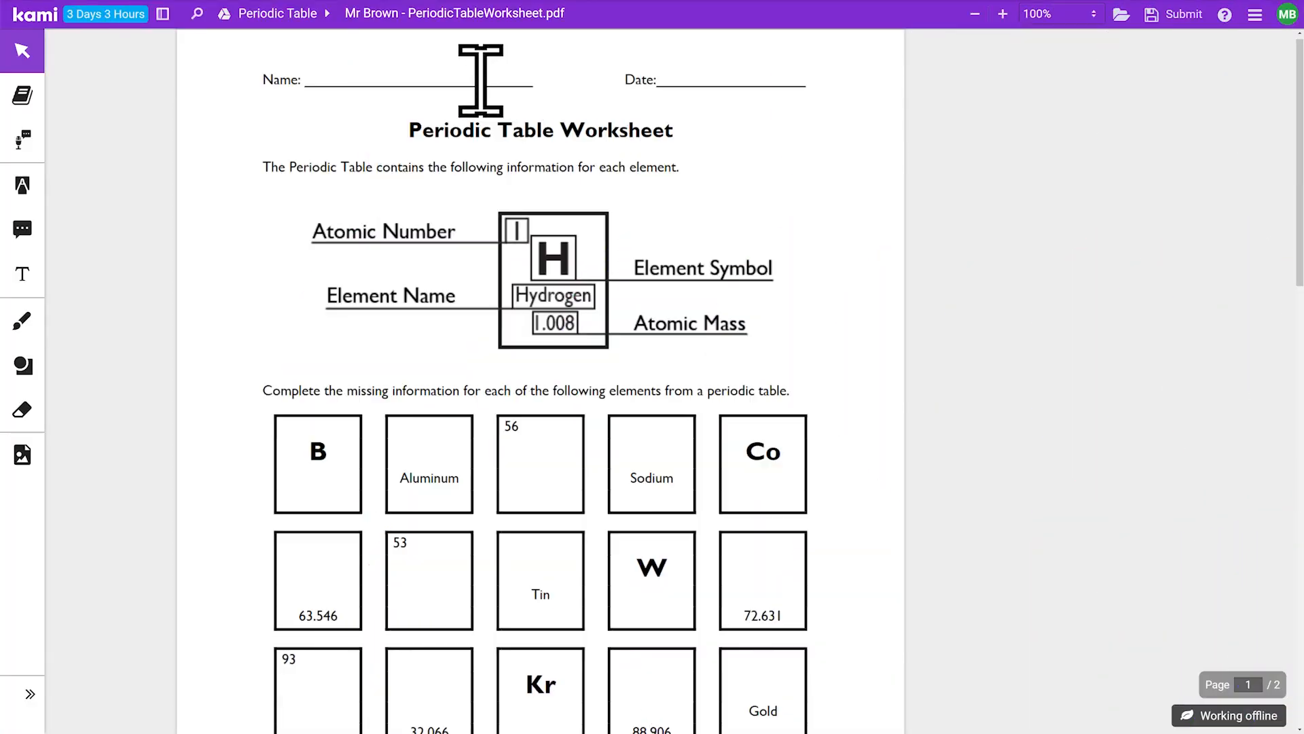
Submit the student's PeriodicTableWorksheet.pdf in Kami and confirm that it is ready.
mouse_move(145, 24)
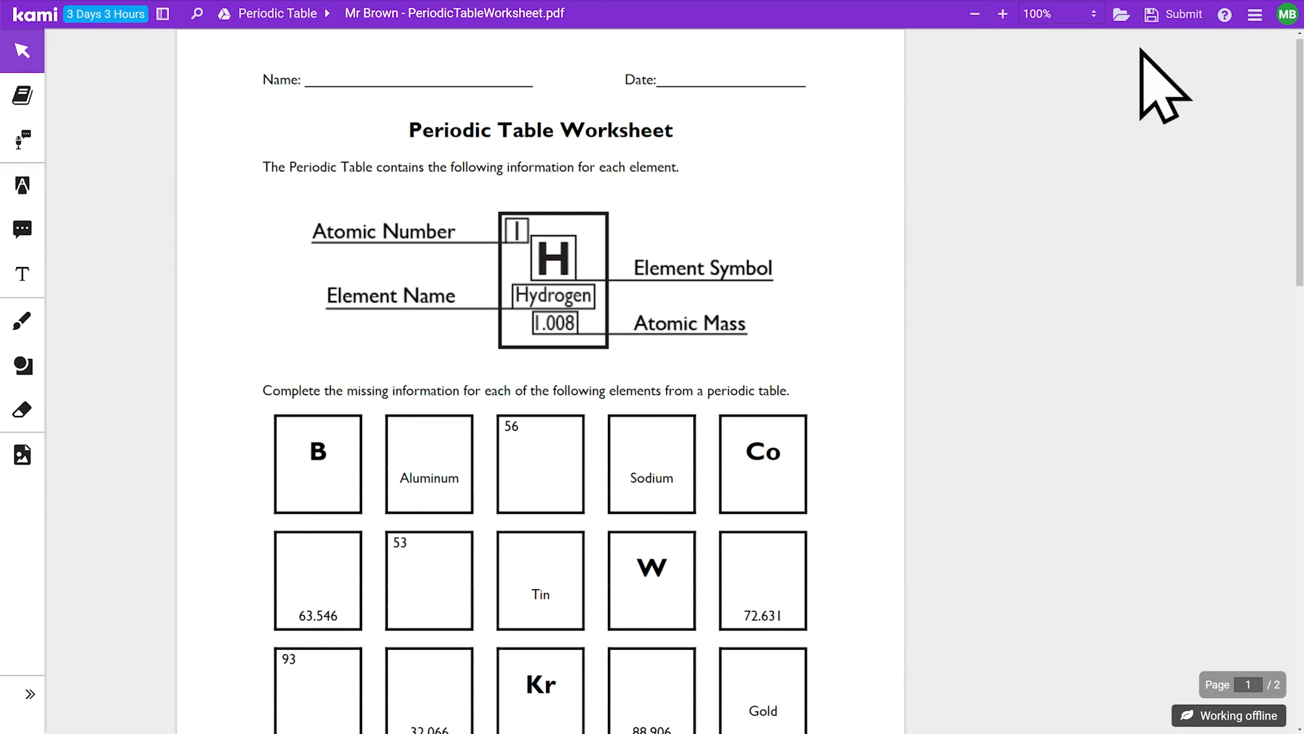
left_click(1181, 16)
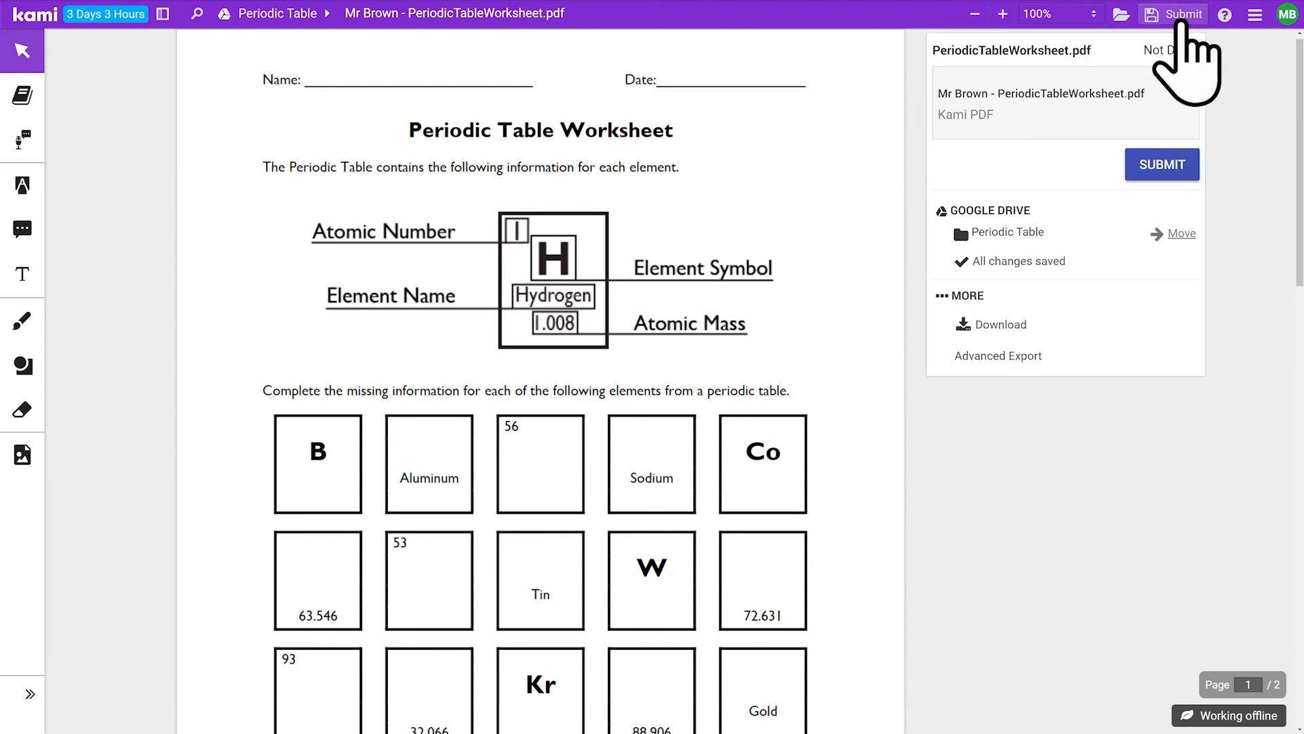
left_click(1173, 175)
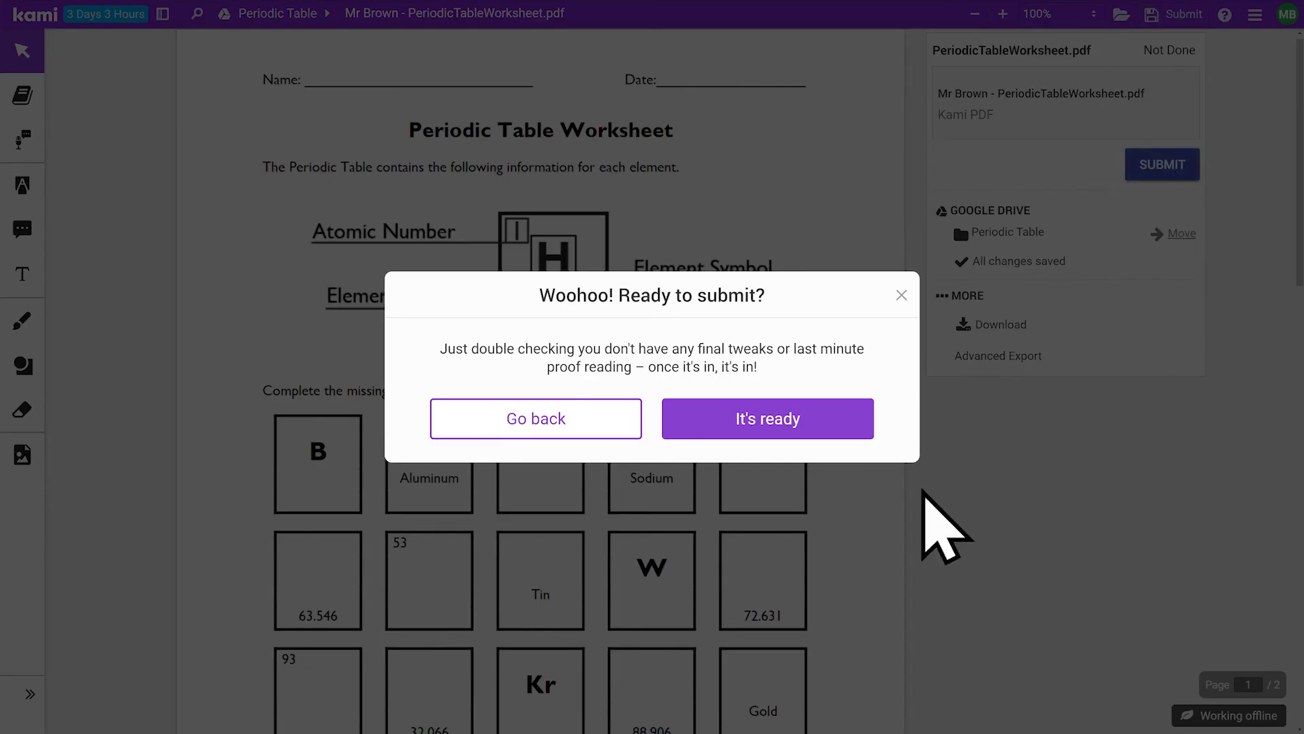
left_click(767, 433)
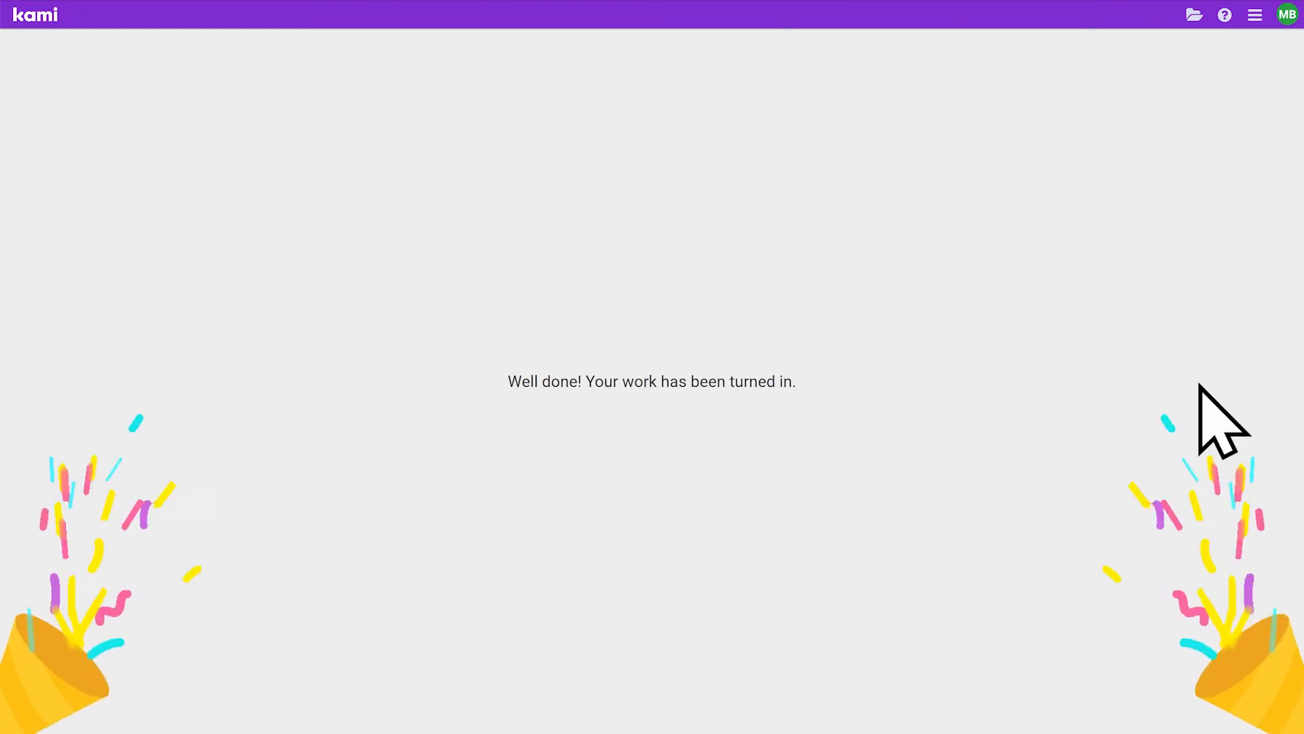